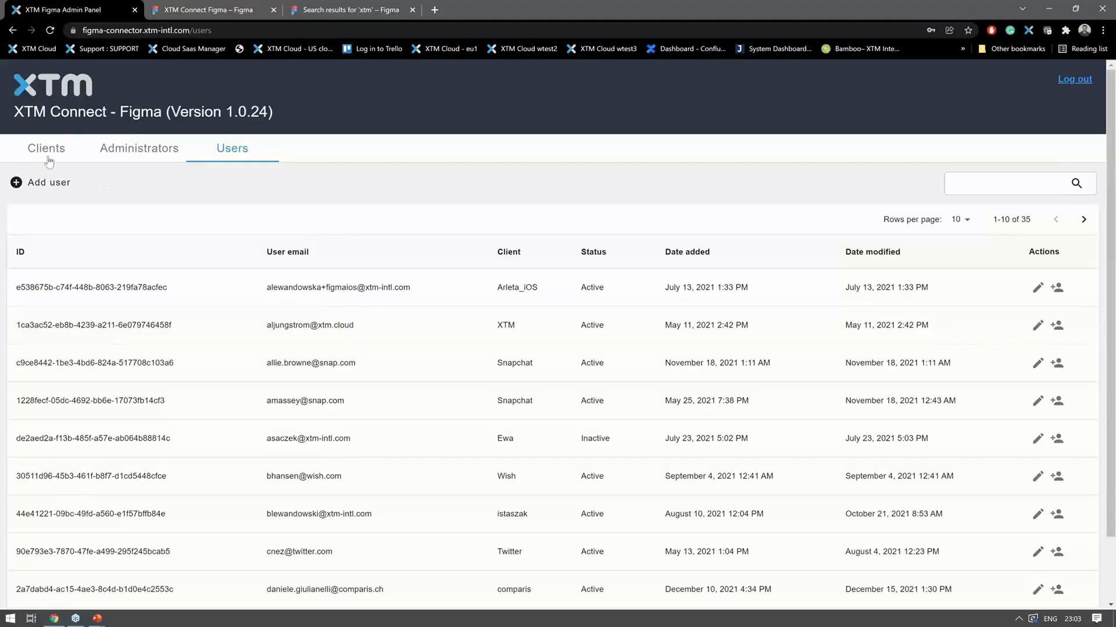
- Look through the Administrators, Users and Clients lists of the admin panel, ending on the Users list
{"action": "left_click", "coordinate": [157, 152]}
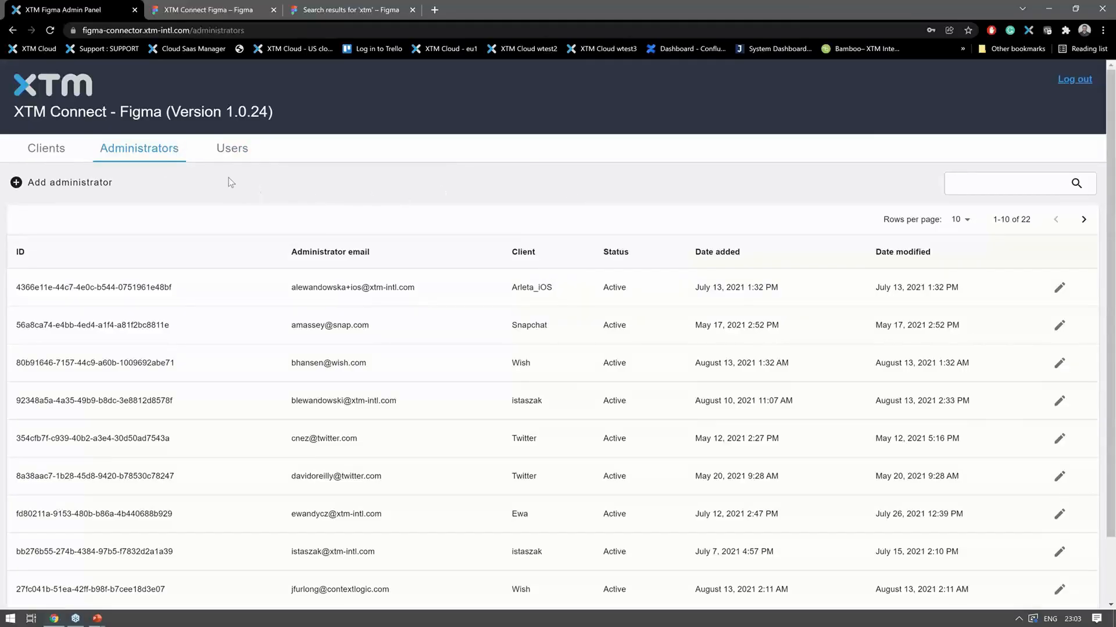
{"action": "left_click", "coordinate": [234, 152]}
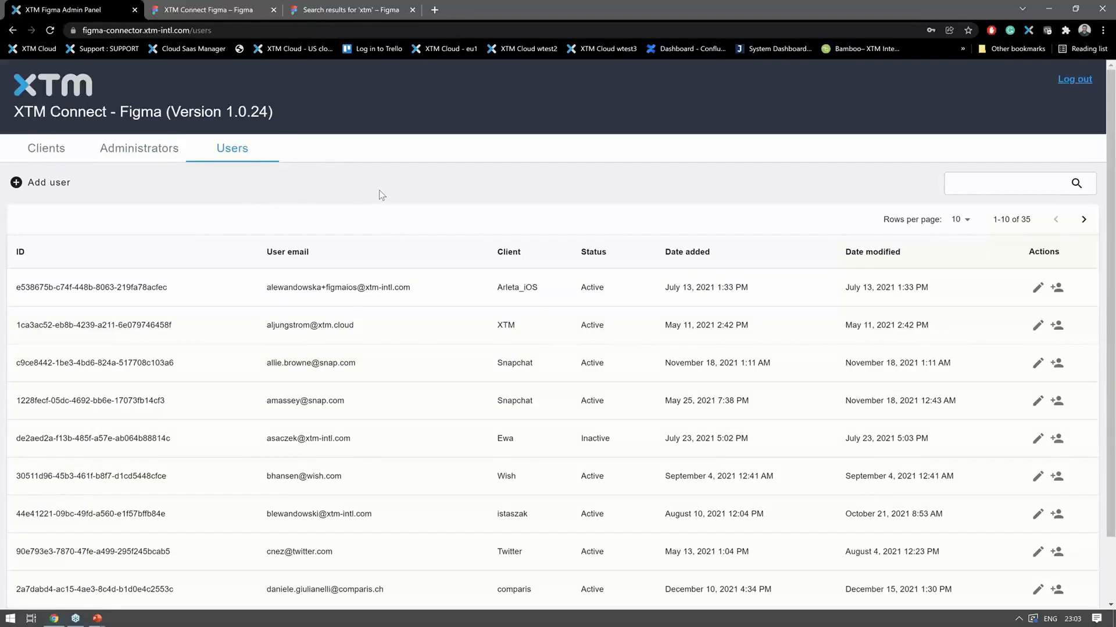
{"action": "left_click", "coordinate": [40, 146]}
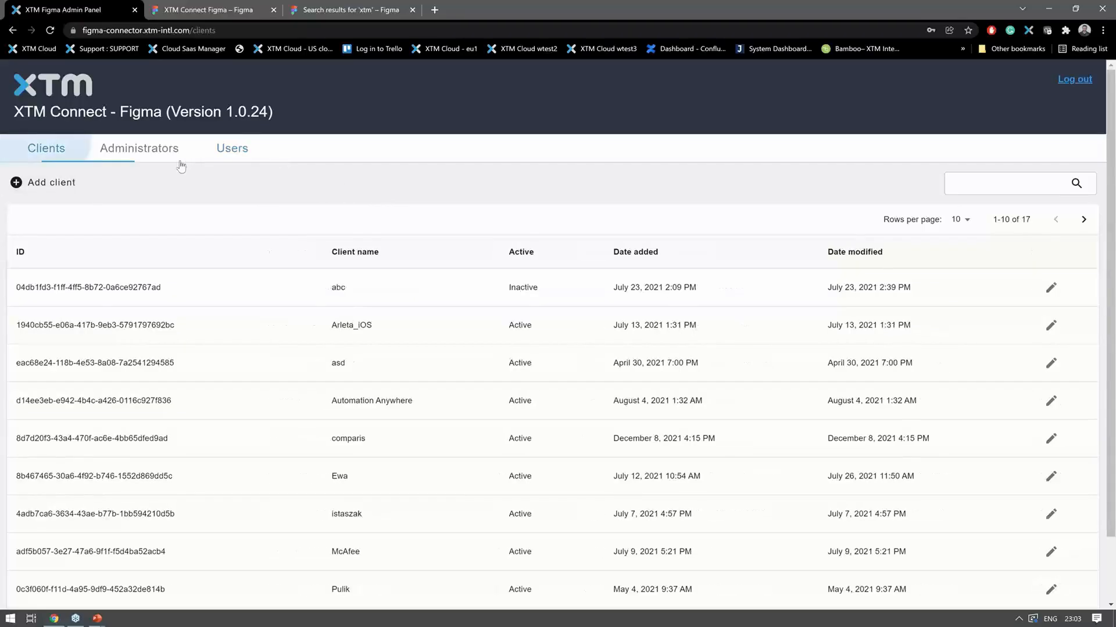
{"action": "left_click", "coordinate": [235, 152]}
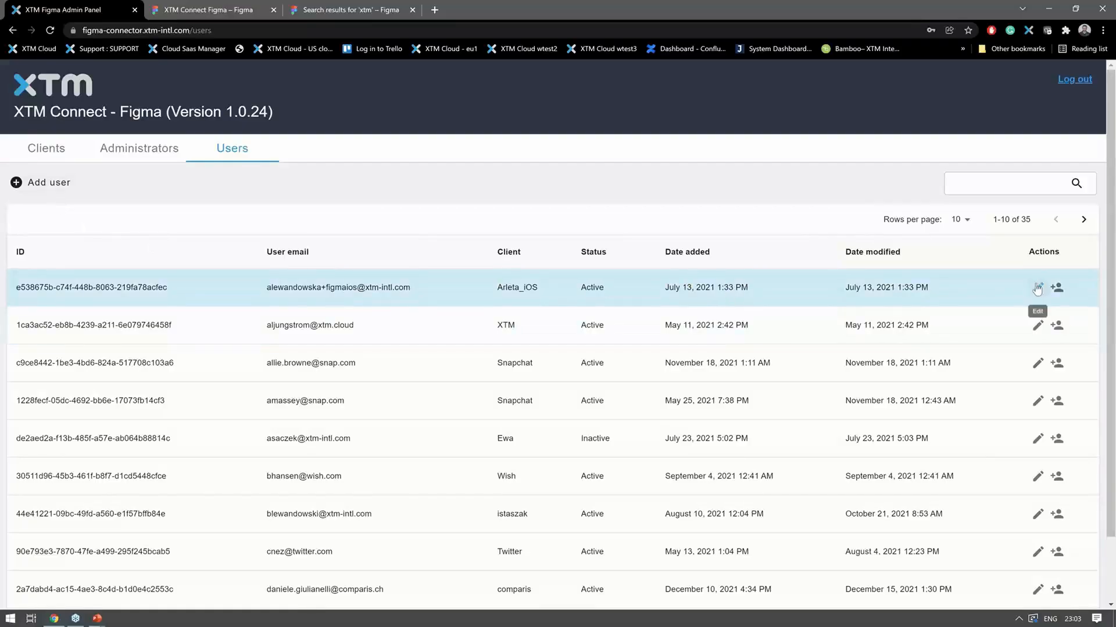
- Open the first listed user for editing and review the account, screenshot and translated-content import settings
{"action": "left_click", "coordinate": [1037, 288]}
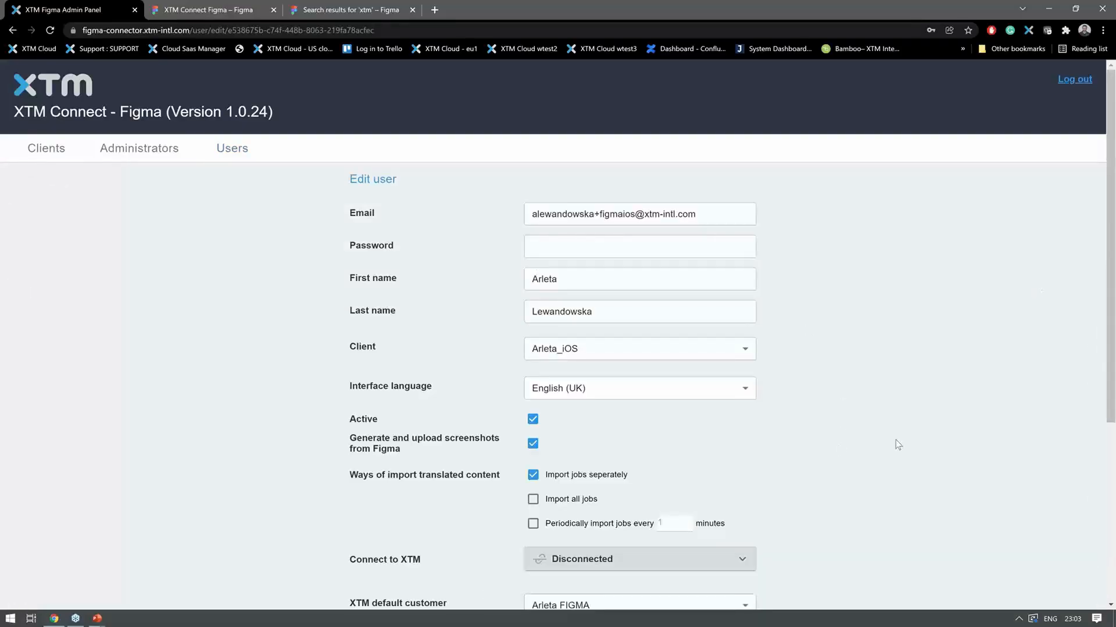
{"action": "scroll", "coordinate": [784, 241], "scroll_direction": "down", "scroll_amount": 1}
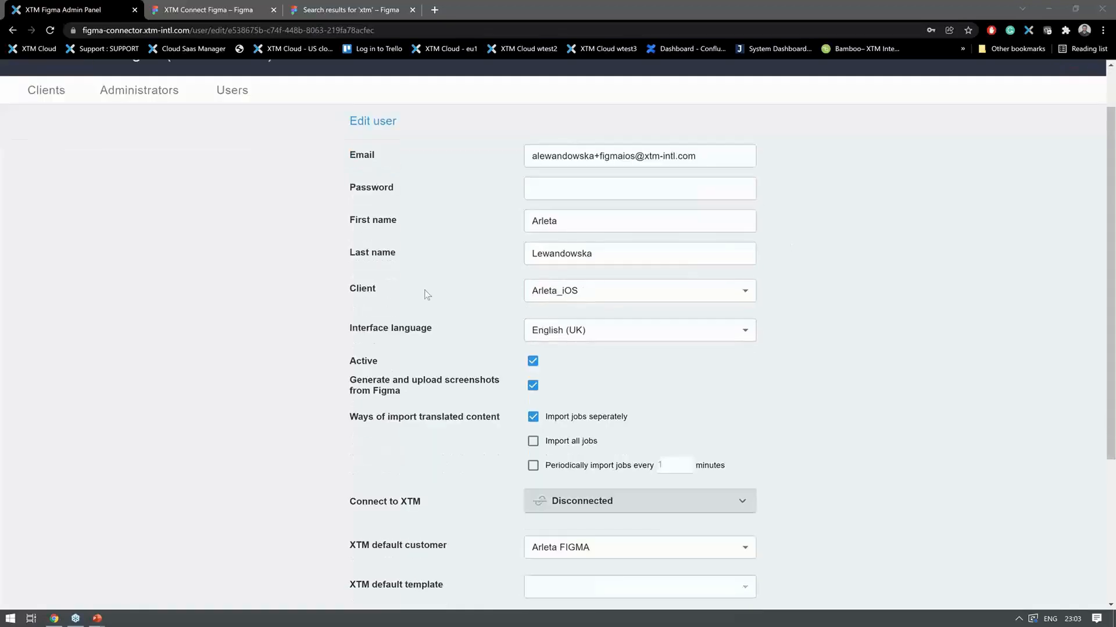
{"action": "scroll", "coordinate": [424, 293], "scroll_direction": "down", "scroll_amount": 1}
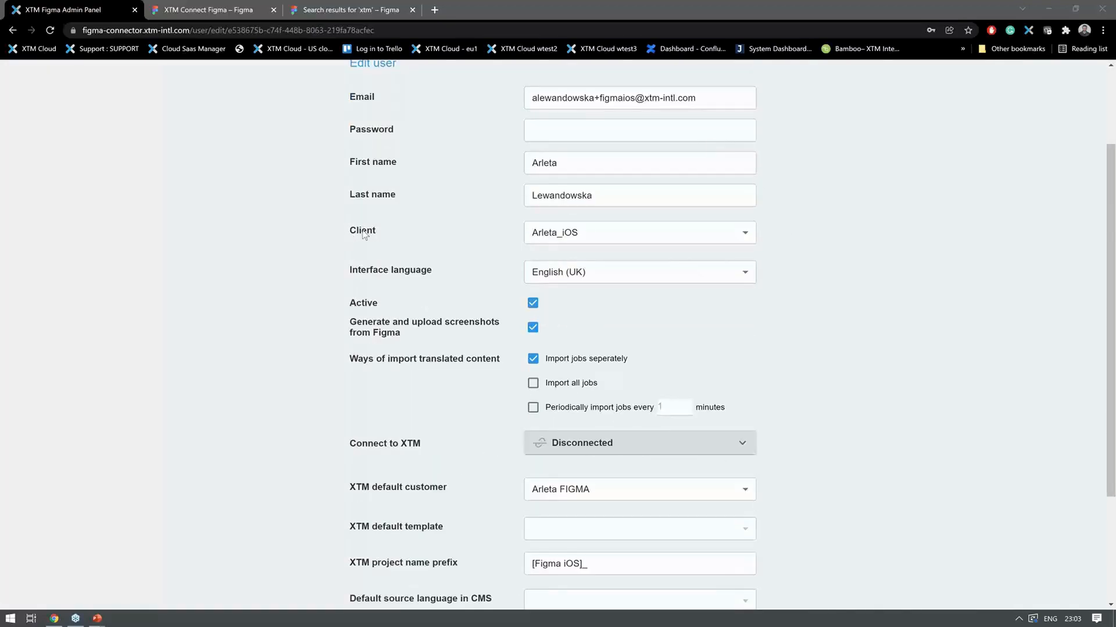
{"action": "scroll", "coordinate": [517, 272], "scroll_direction": "down", "scroll_amount": 1}
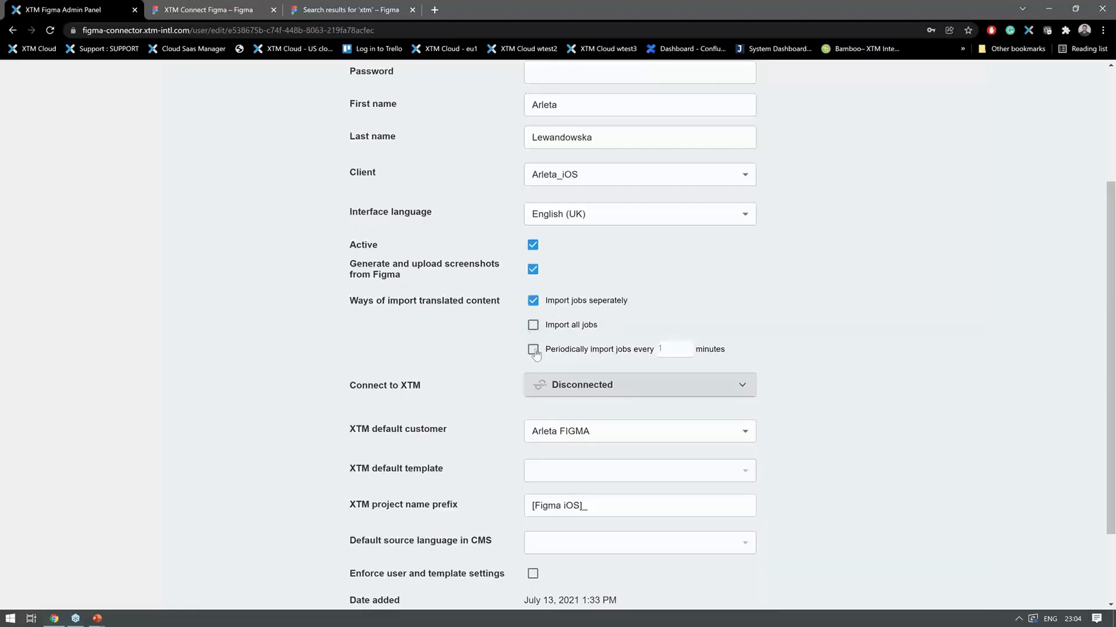
{"action": "scroll", "coordinate": [490, 322], "scroll_direction": "down", "scroll_amount": 1}
{"action": "scroll", "coordinate": [490, 322], "scroll_direction": "down", "scroll_amount": 1}
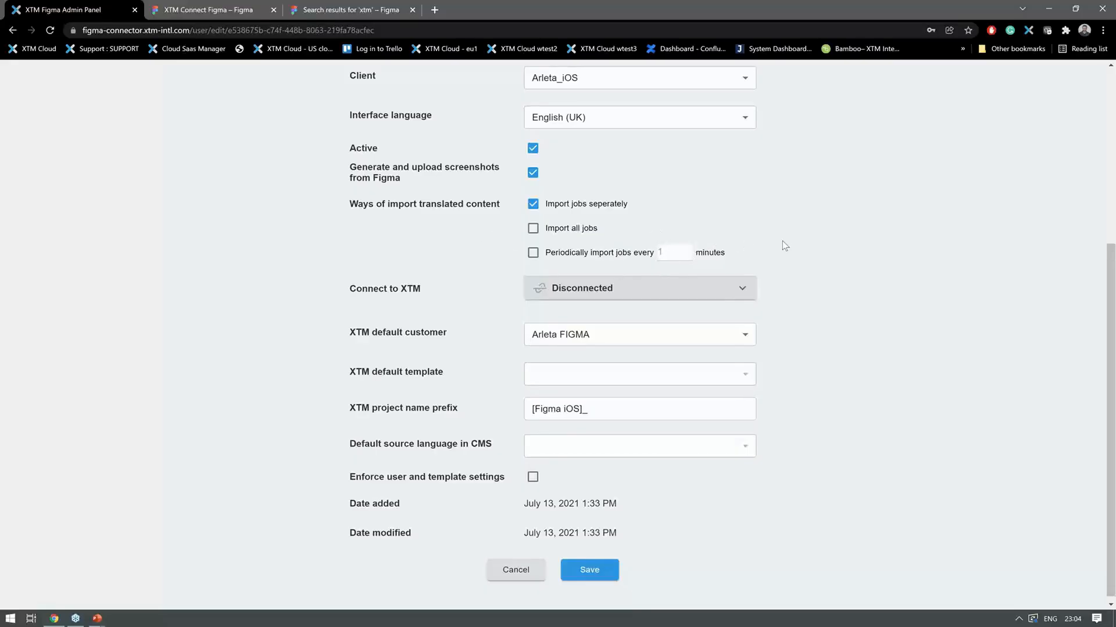
{"action": "scroll", "coordinate": [783, 244], "scroll_direction": "down", "scroll_amount": 1}
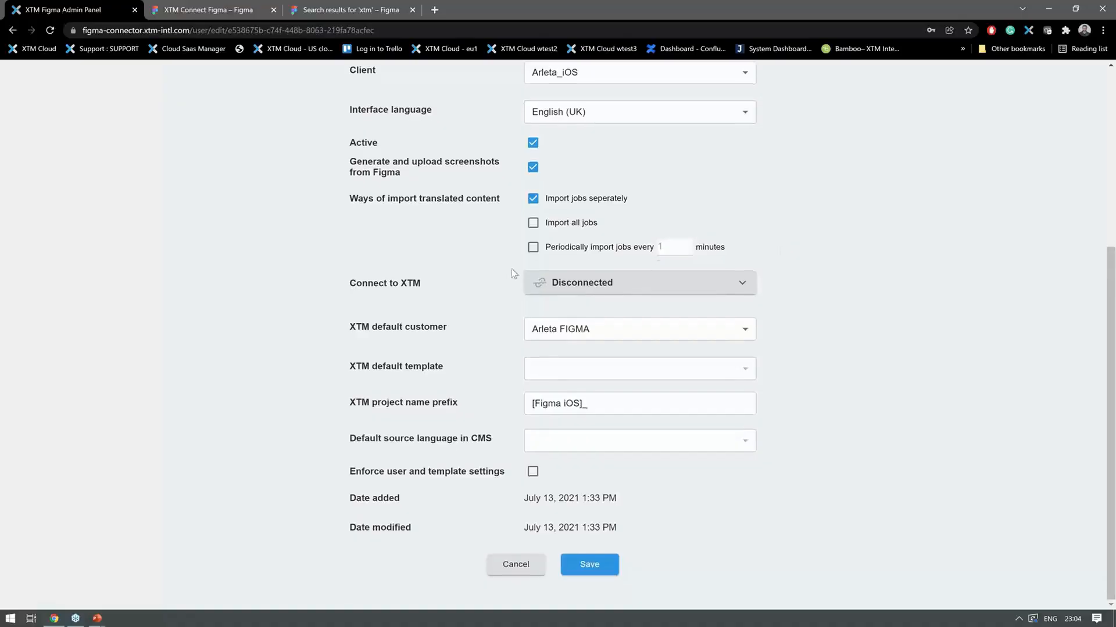
- Expand the user's Connect to XTM section to review the connection fields, and collapse it again
{"action": "left_click", "coordinate": [649, 285]}
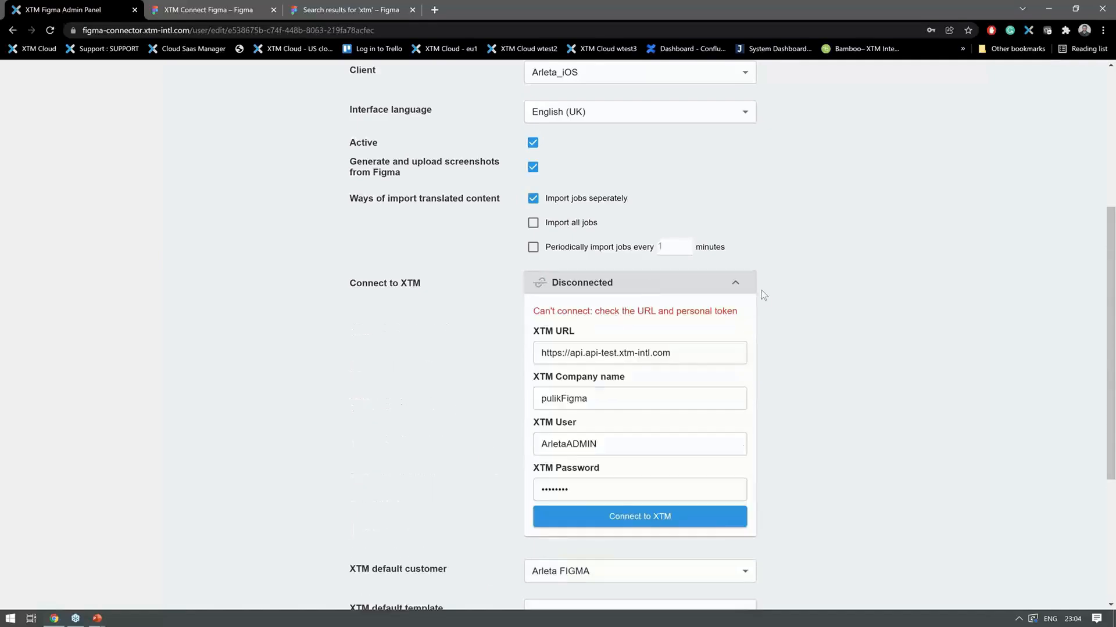
{"action": "scroll", "coordinate": [761, 295], "scroll_direction": "down", "scroll_amount": 1}
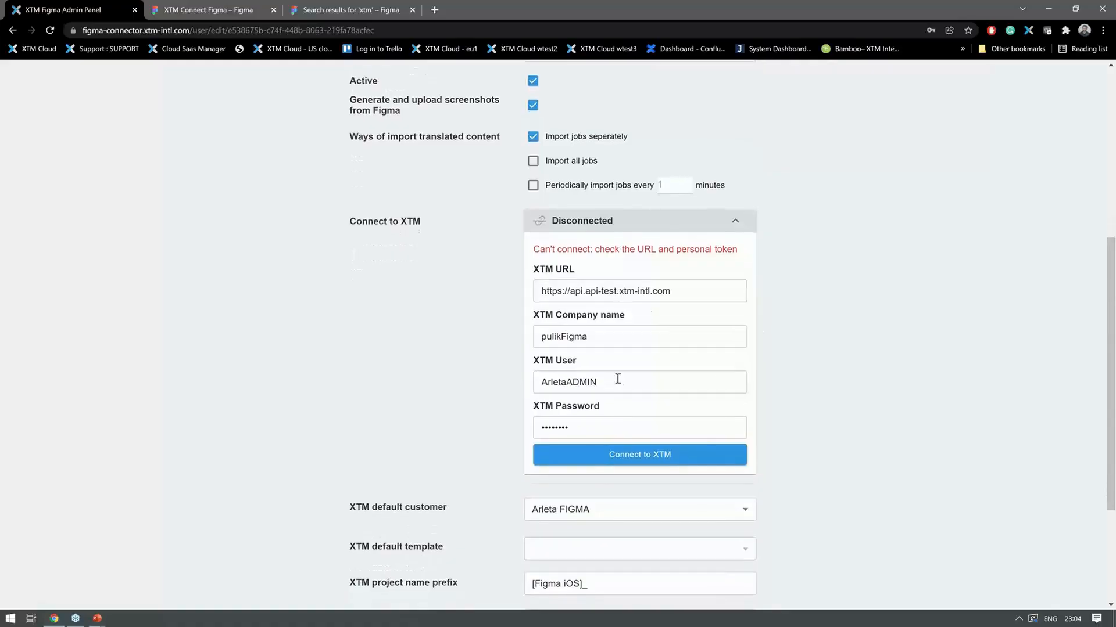
{"action": "left_click", "coordinate": [736, 221]}
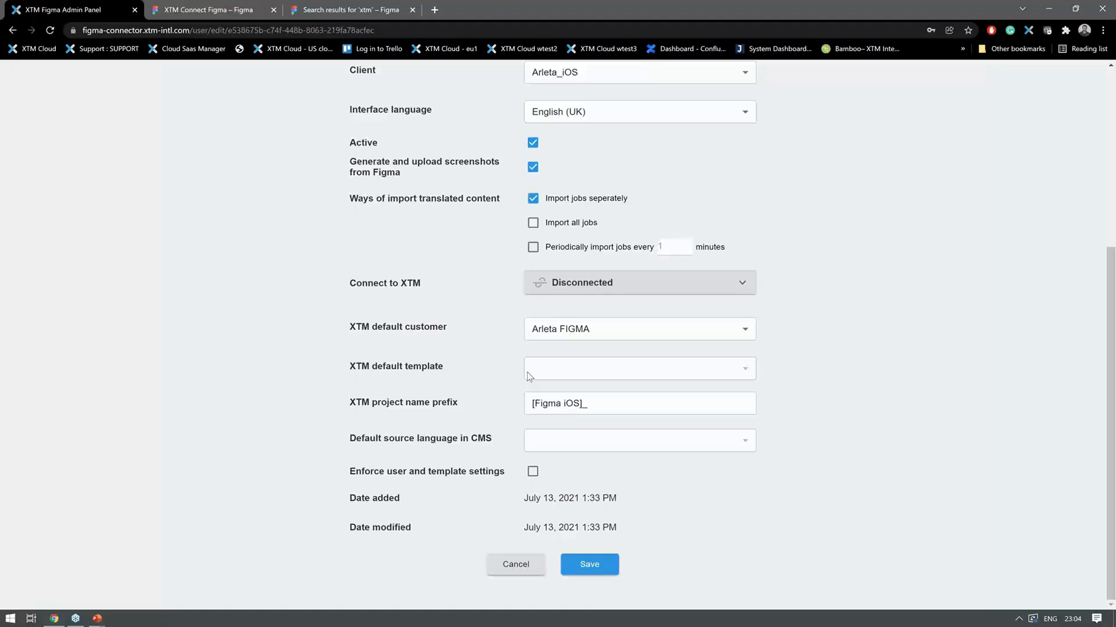
- Check the XTM project name prefix and default source language settings, and return to the Users list without saving
{"action": "left_click", "coordinate": [602, 404]}
{"action": "left_click_drag", "start_coordinate": [441, 443], "coordinate": [394, 441]}
{"action": "scroll", "coordinate": [409, 227], "scroll_direction": "up", "scroll_amount": 5}
{"action": "left_click", "coordinate": [231, 150]}
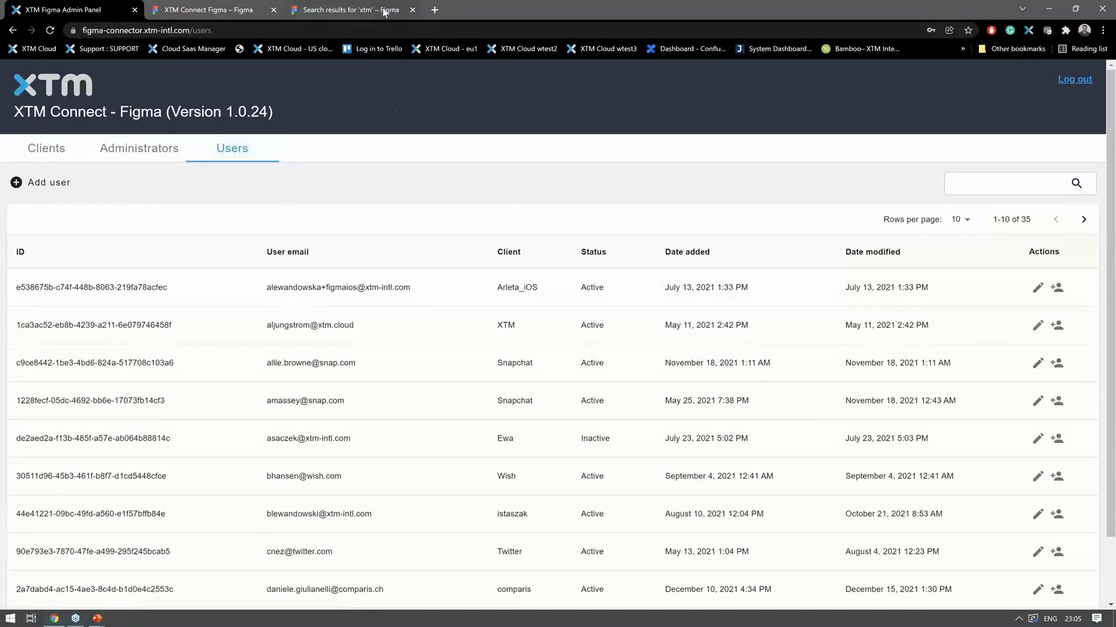
- Switch to Figma, check the XTM Connect - Figma plugin in the Community search results, and return to the XTM Connect Figma file
{"action": "left_click", "coordinate": [239, 11]}
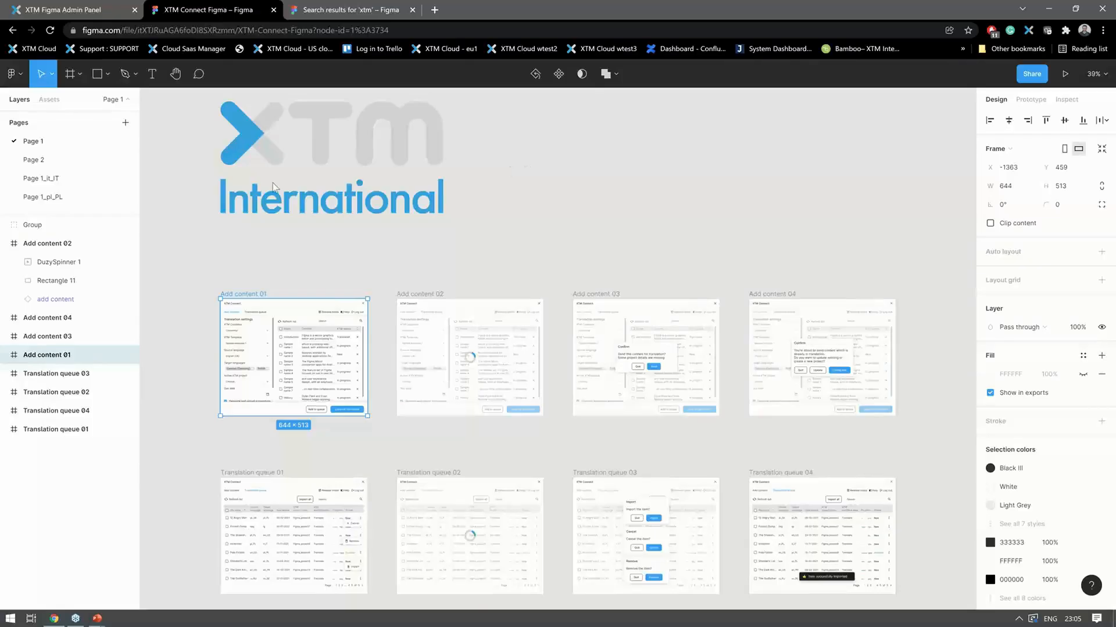
{"action": "left_click", "coordinate": [335, 11]}
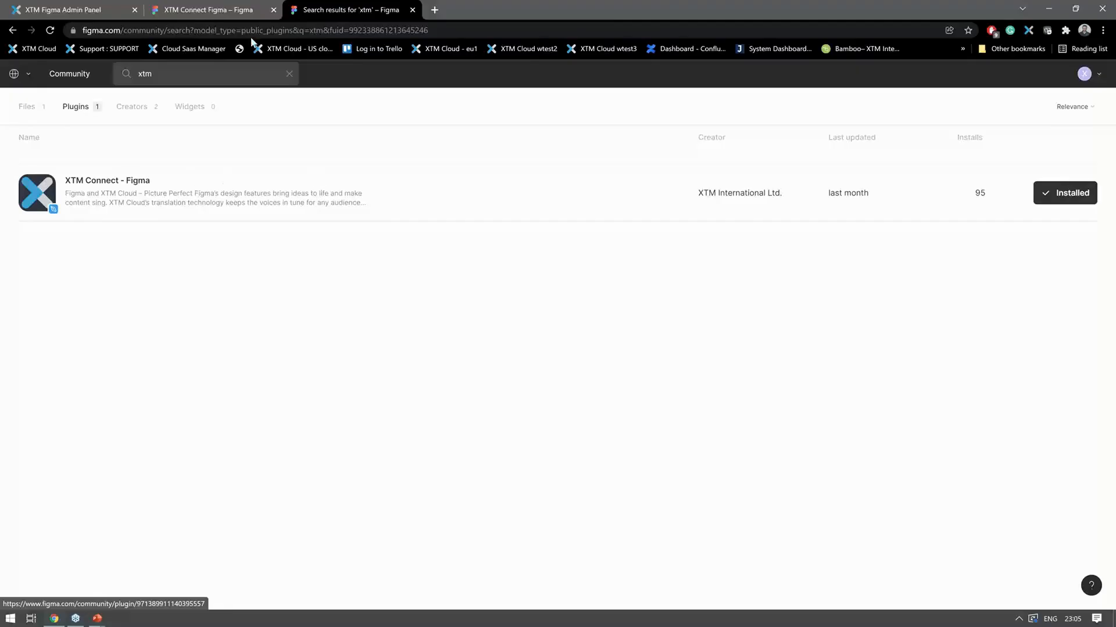
{"action": "left_click", "coordinate": [244, 14]}
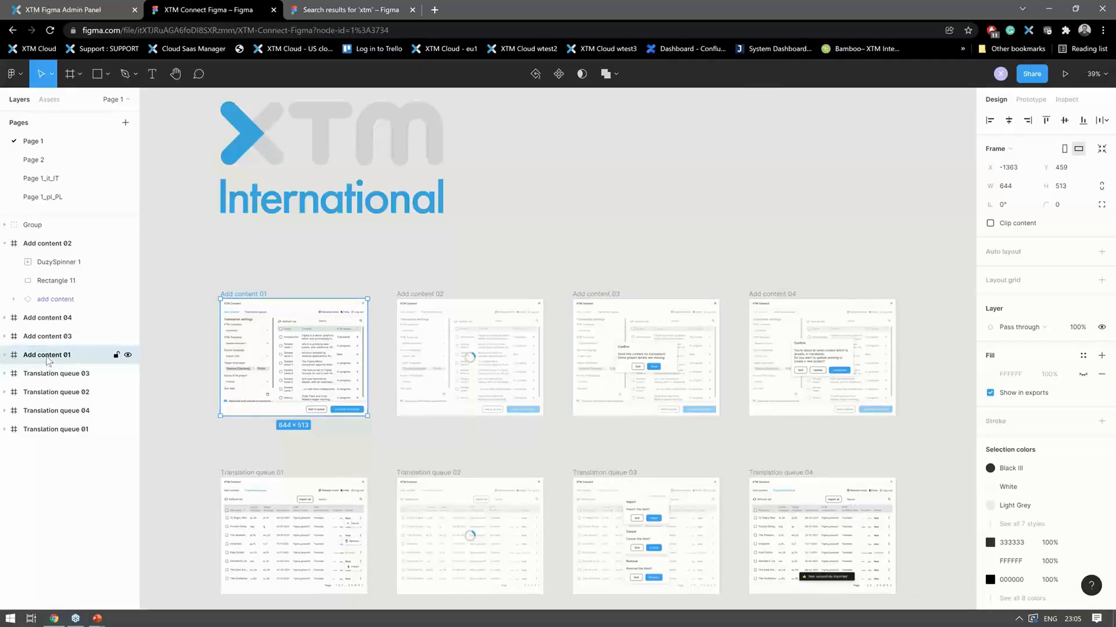
- Run the XTM Connect - Figma plugin on the Rectangle 11 layer of the Add content 02 frame
{"action": "left_click", "coordinate": [439, 338]}
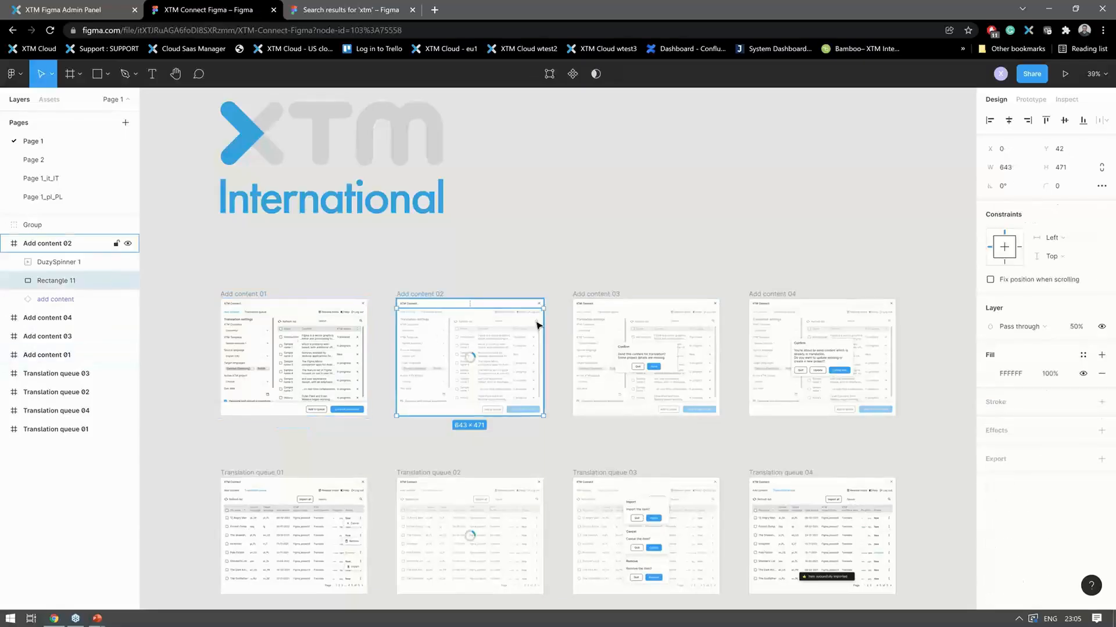
{"action": "right_click", "coordinate": [53, 283]}
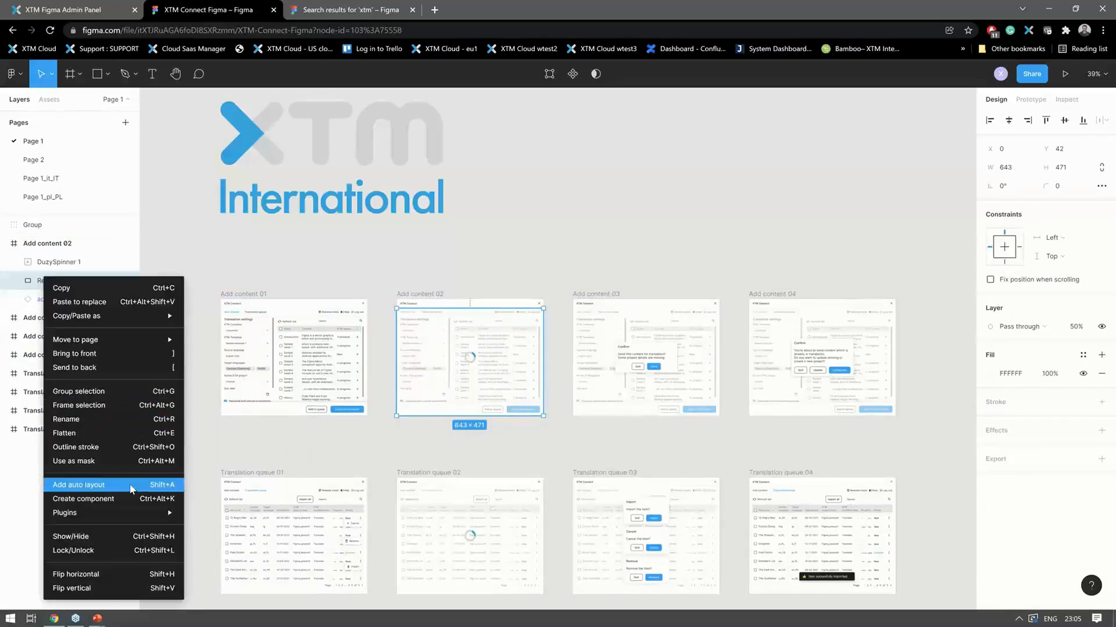
{"action": "mouse_move", "coordinate": [124, 513]}
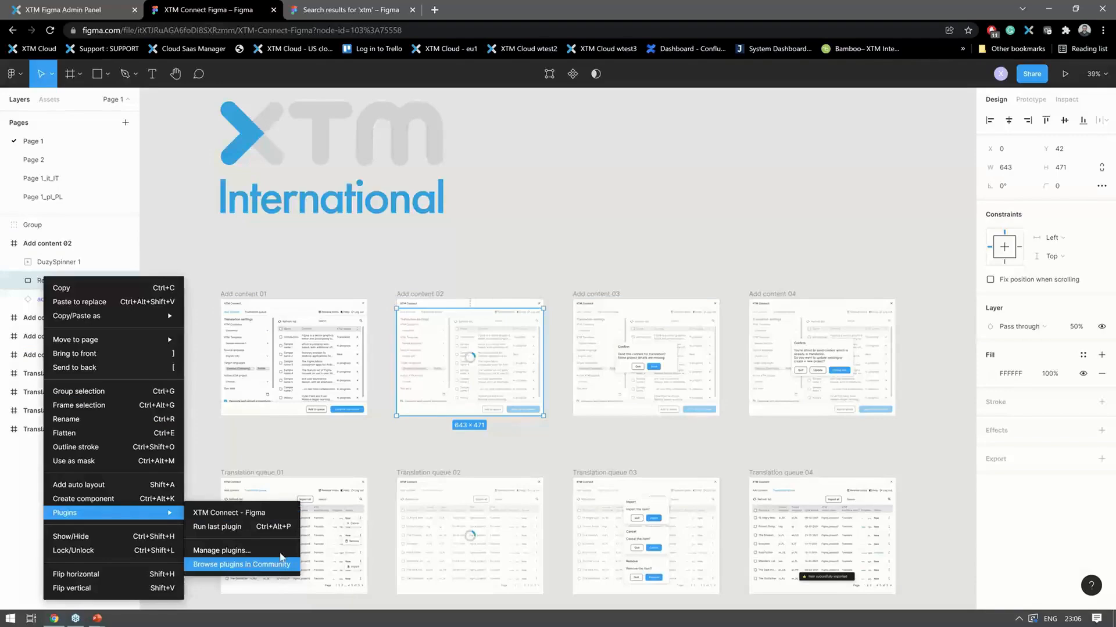
{"action": "left_click", "coordinate": [251, 516]}
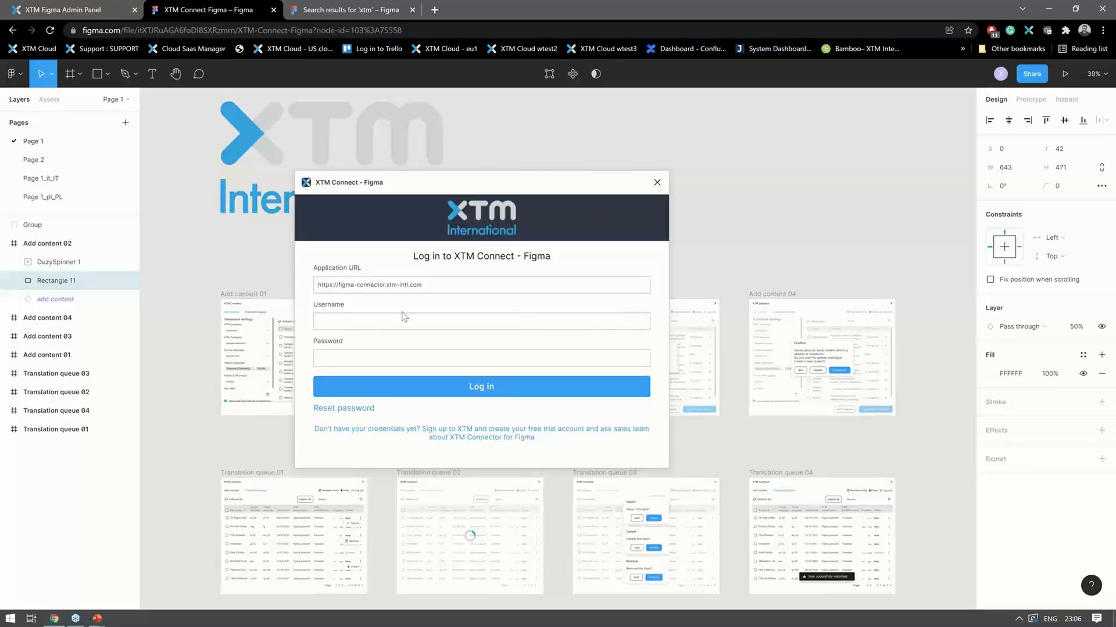
- Log in to the XTM Connect plugin with the saved demo account's username and the account password
{"action": "left_click", "coordinate": [329, 322]}
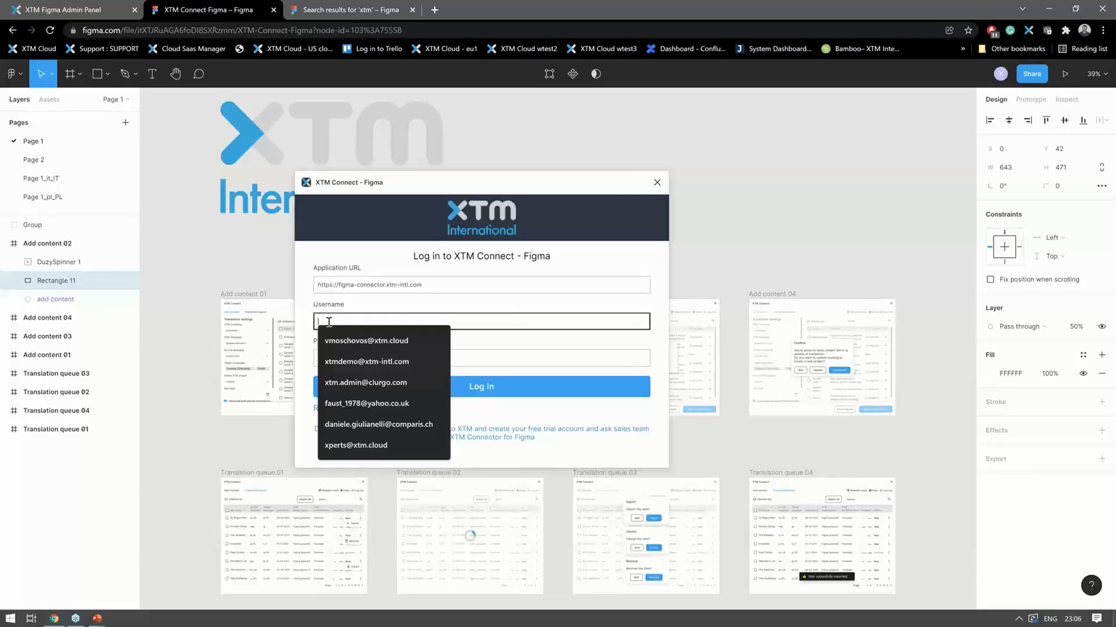
{"action": "left_click", "coordinate": [354, 361]}
{"action": "left_click", "coordinate": [360, 355]}
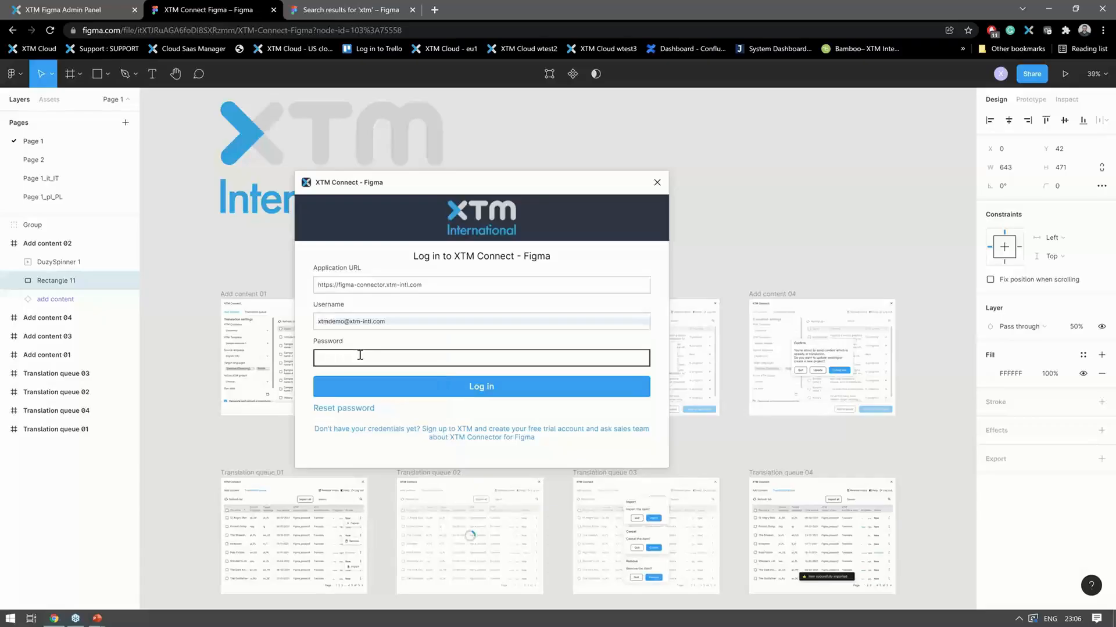
{"action": "type", "text": "••••••"}
{"action": "key", "text": "Return"}
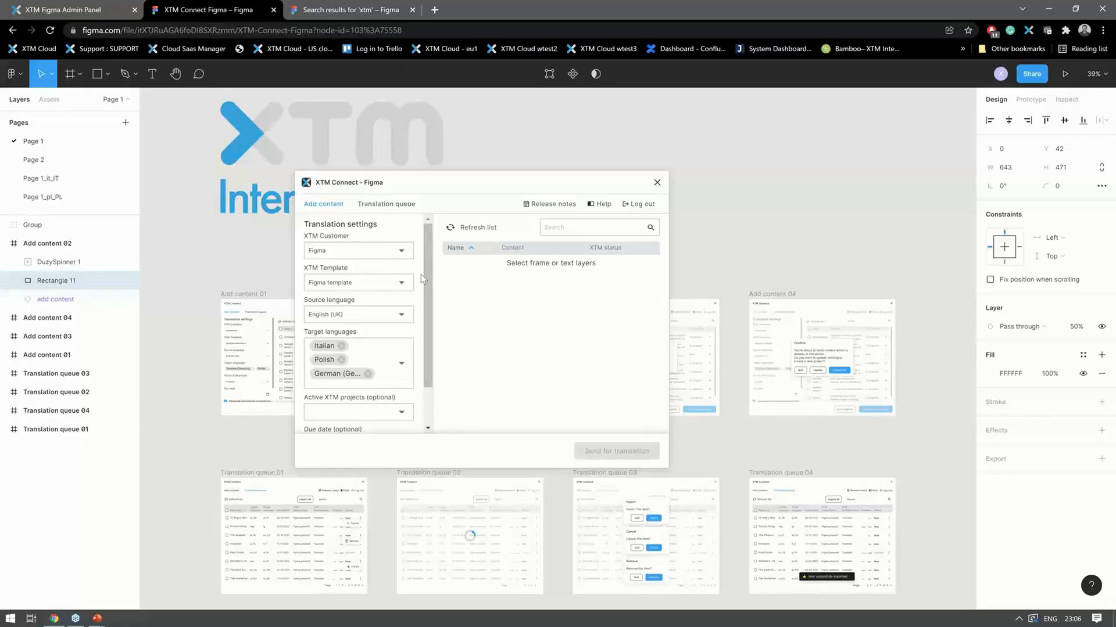
- Review the plugin's translation settings, view the due date calendar without choosing a date, and close the plugin
{"action": "scroll", "coordinate": [423, 300], "scroll_direction": "down", "scroll_amount": 1}
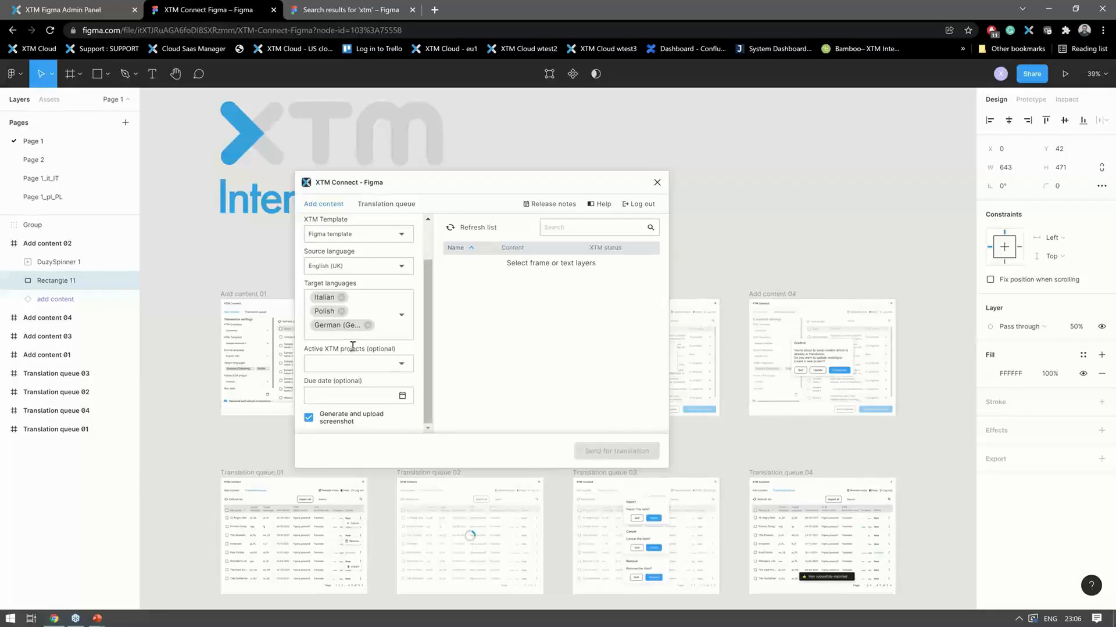
{"action": "left_click", "coordinate": [402, 395]}
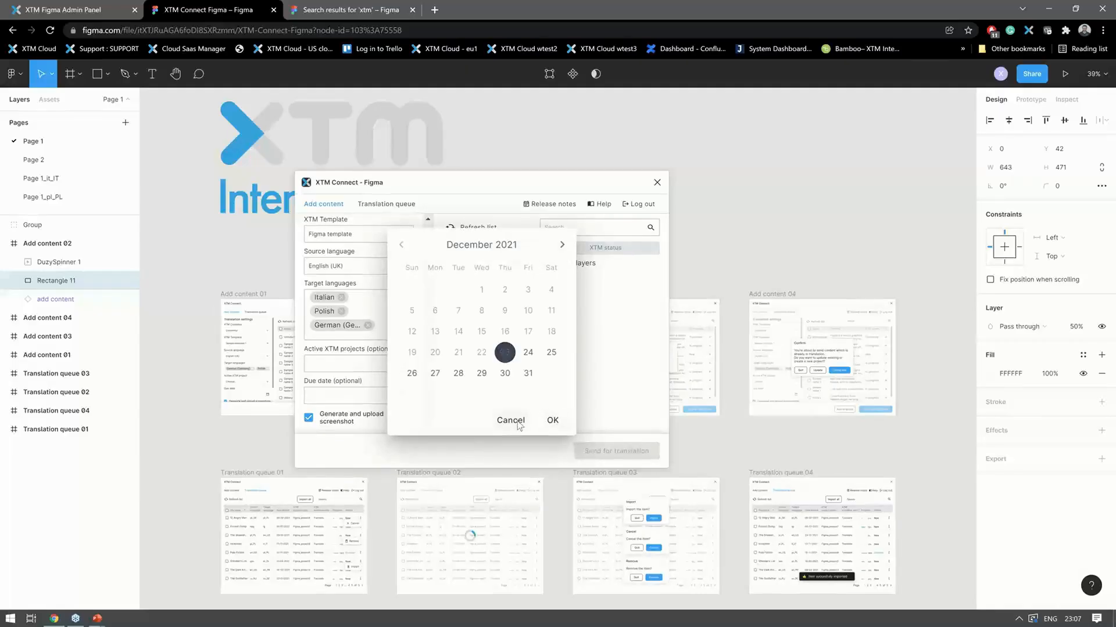
{"action": "left_click", "coordinate": [511, 421]}
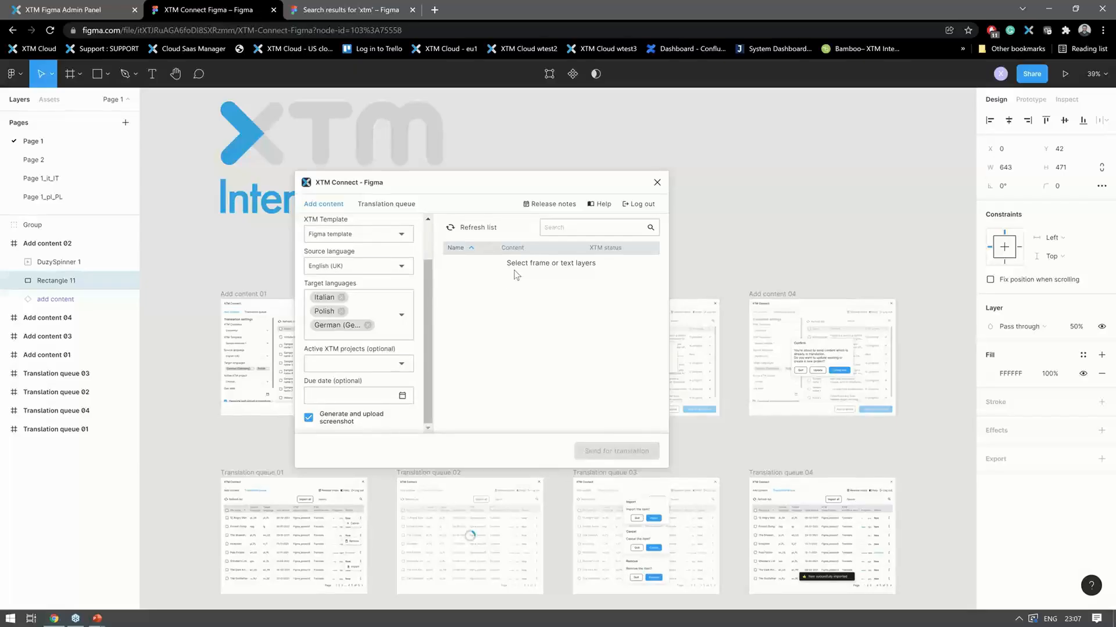
{"action": "left_click", "coordinate": [656, 183]}
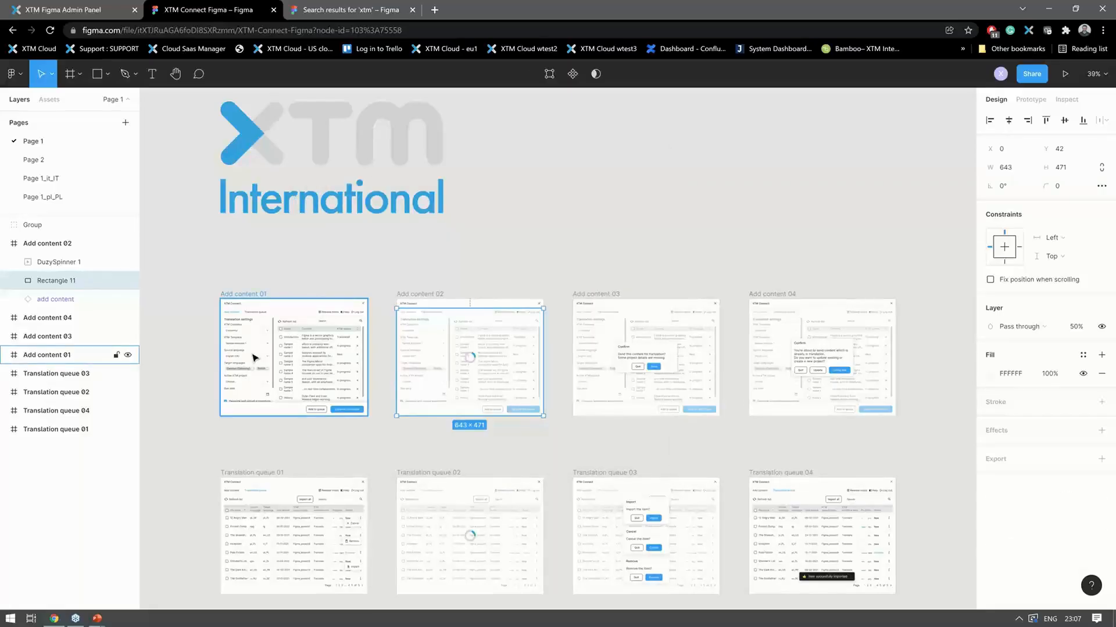
- Select the whole Add content 02 frame and run the XTM Connect - Figma plugin on it
{"action": "left_click", "coordinate": [249, 355]}
{"action": "left_click", "coordinate": [42, 244]}
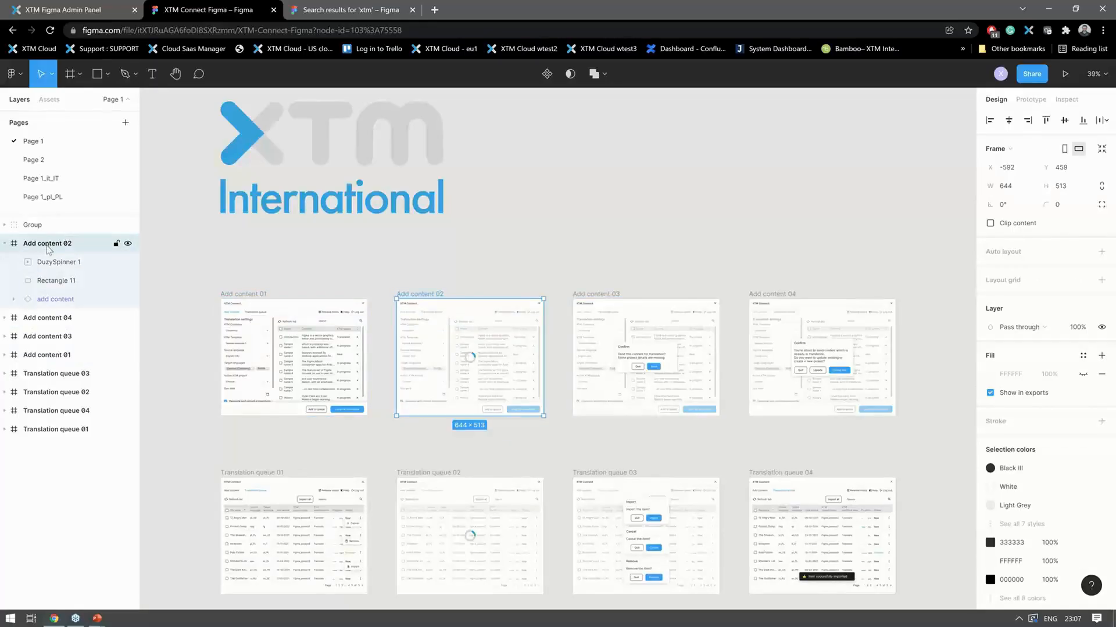
{"action": "right_click", "coordinate": [36, 243]}
{"action": "mouse_move", "coordinate": [114, 511]}
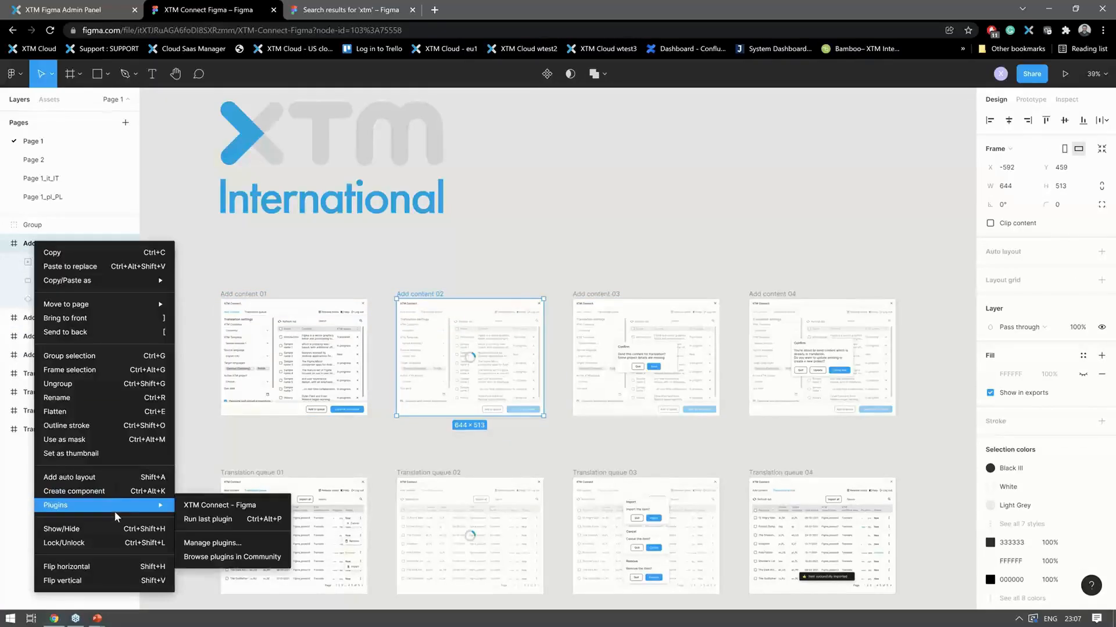
{"action": "left_click", "coordinate": [251, 507]}
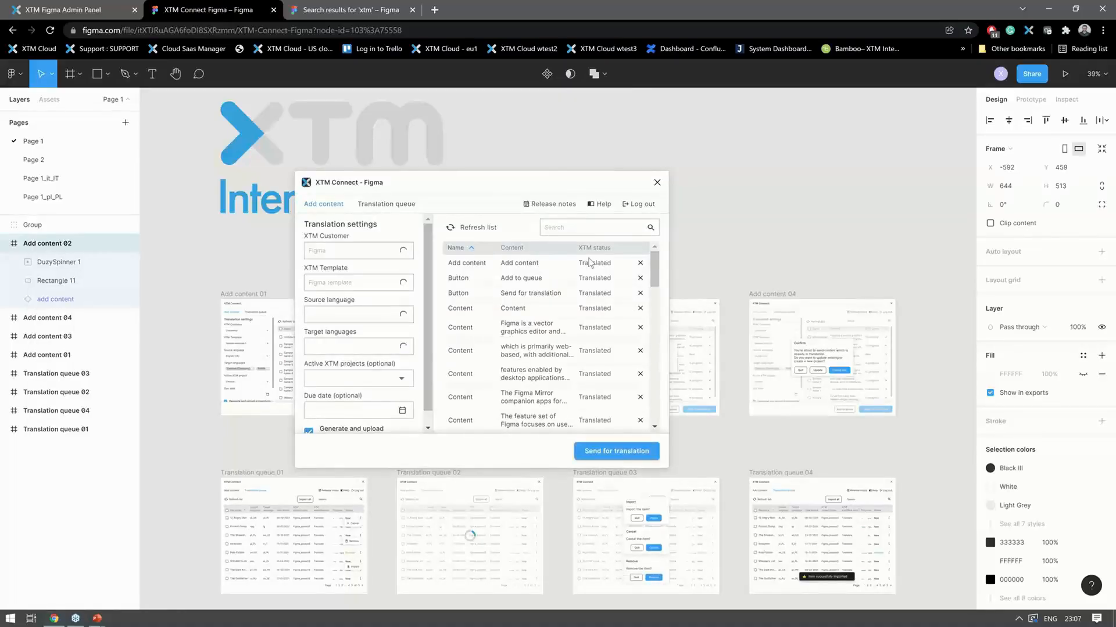
- Review the text content and XTM status entries listed for the Add content 02 frame, and close the plugin
{"action": "scroll", "coordinate": [562, 285], "scroll_direction": "down", "scroll_amount": 5}
{"action": "scroll", "coordinate": [561, 285], "scroll_direction": "down", "scroll_amount": 5}
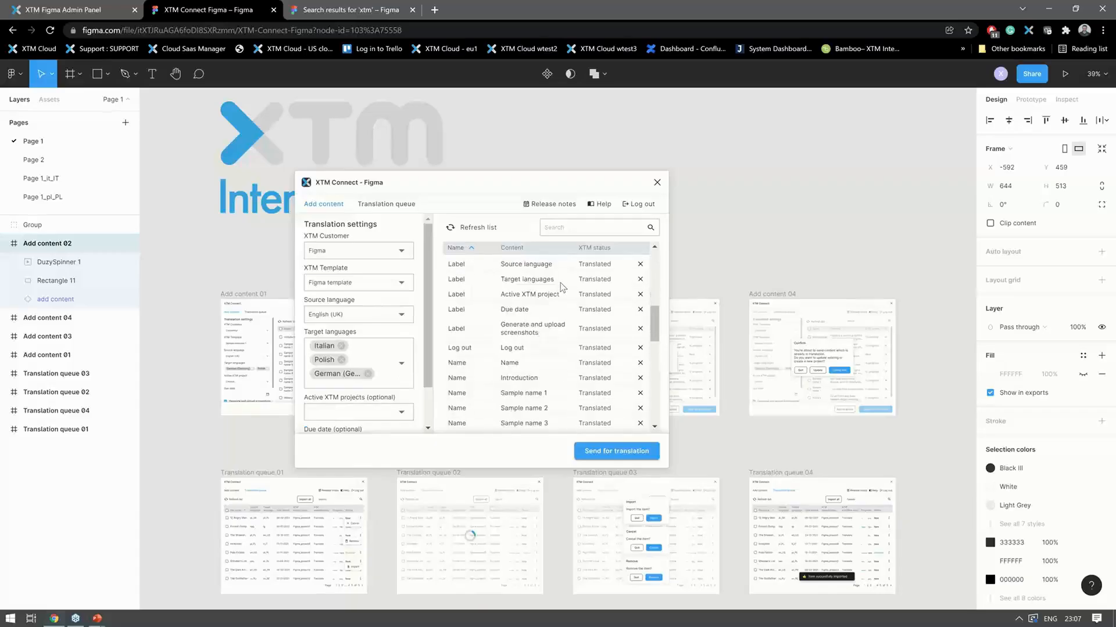
{"action": "scroll", "coordinate": [562, 289], "scroll_direction": "down", "scroll_amount": 5}
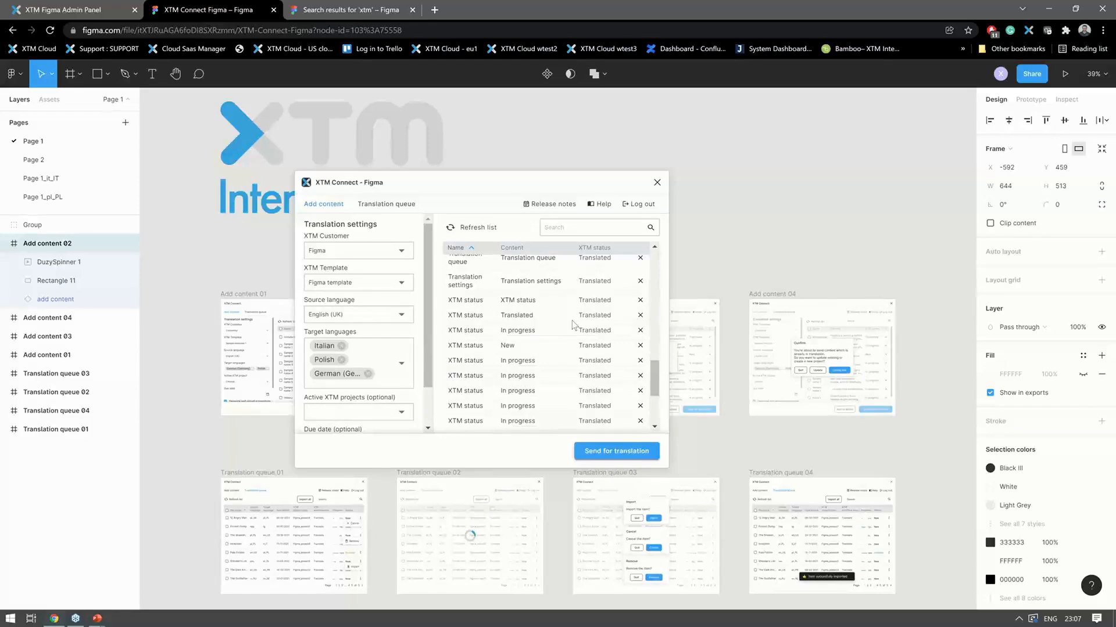
{"action": "left_click", "coordinate": [656, 182]}
- Select the Dialog layer in the Add content 04 frame and run the XTM Connect - Figma plugin on it
{"action": "left_click", "coordinate": [824, 347]}
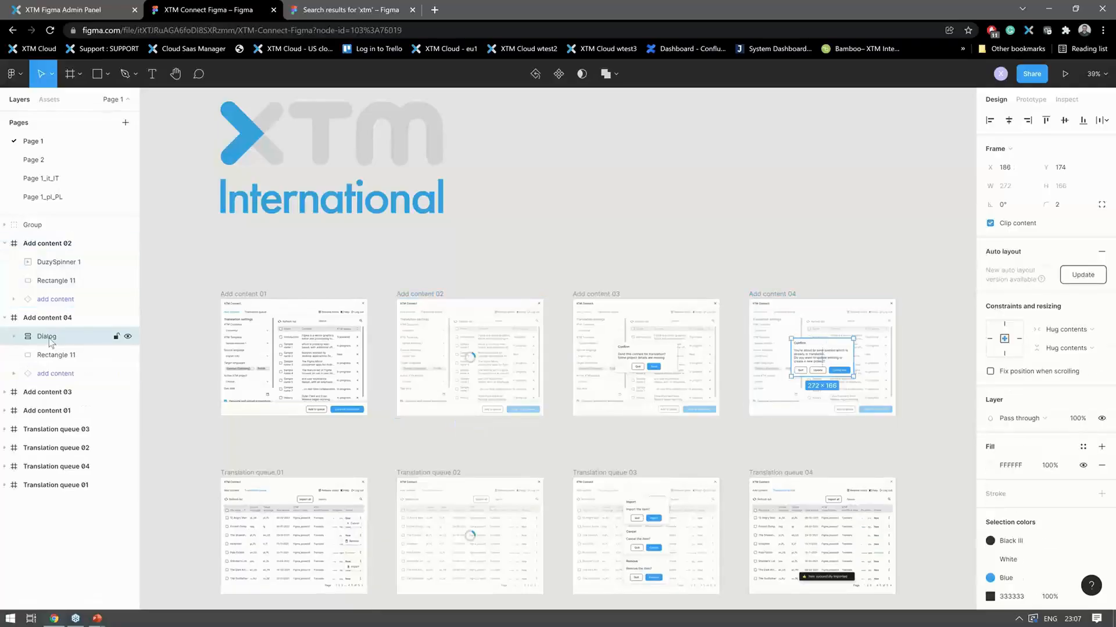
{"action": "right_click", "coordinate": [49, 338]}
{"action": "mouse_move", "coordinate": [96, 519]}
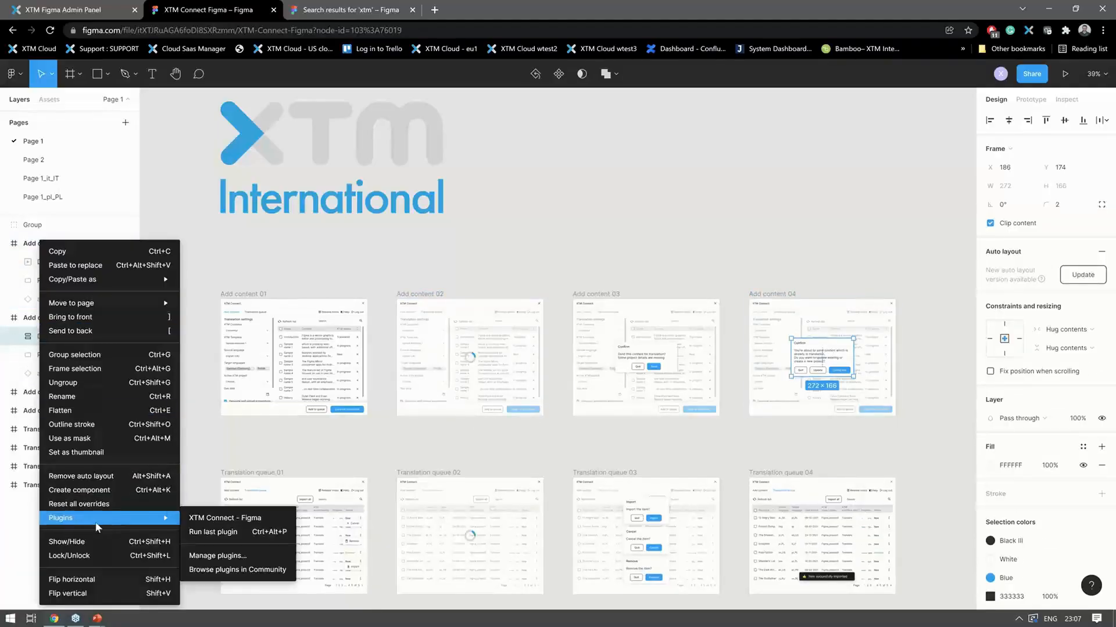
{"action": "left_click", "coordinate": [199, 521]}
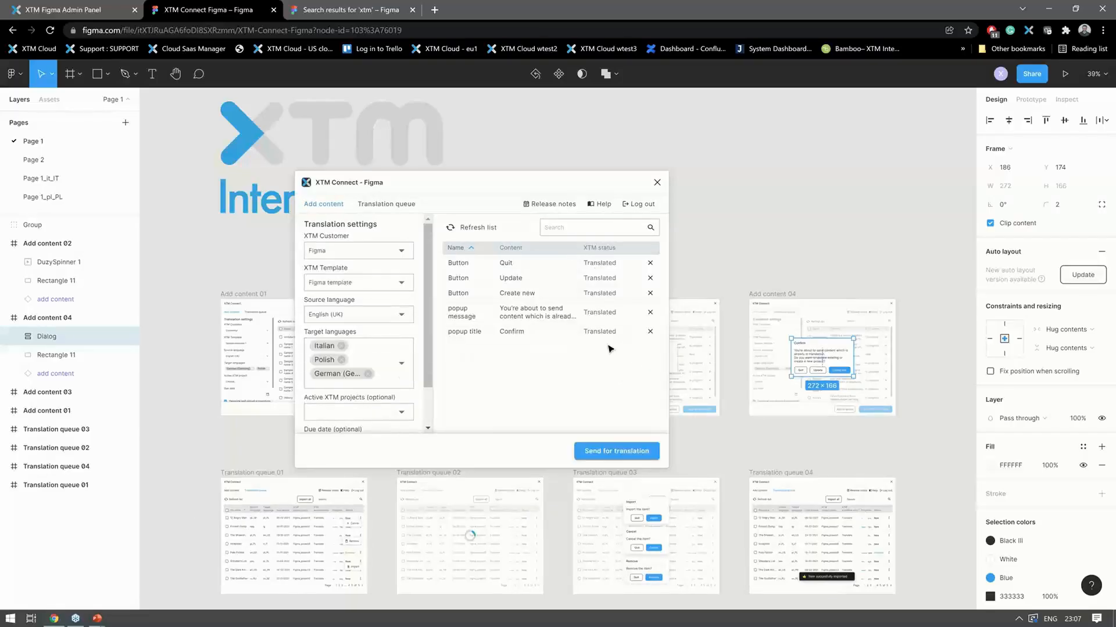
- Remove Italian, Polish and German from the target languages and choose only Polish
{"action": "left_click", "coordinate": [341, 346]}
{"action": "left_click", "coordinate": [341, 346]}
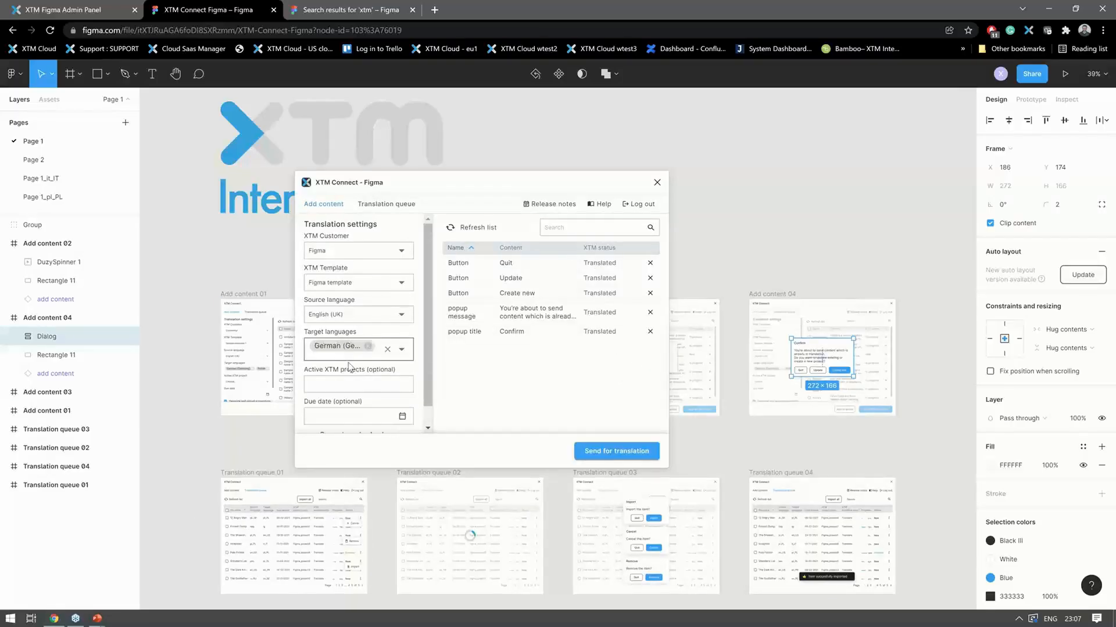
{"action": "left_click", "coordinate": [368, 347]}
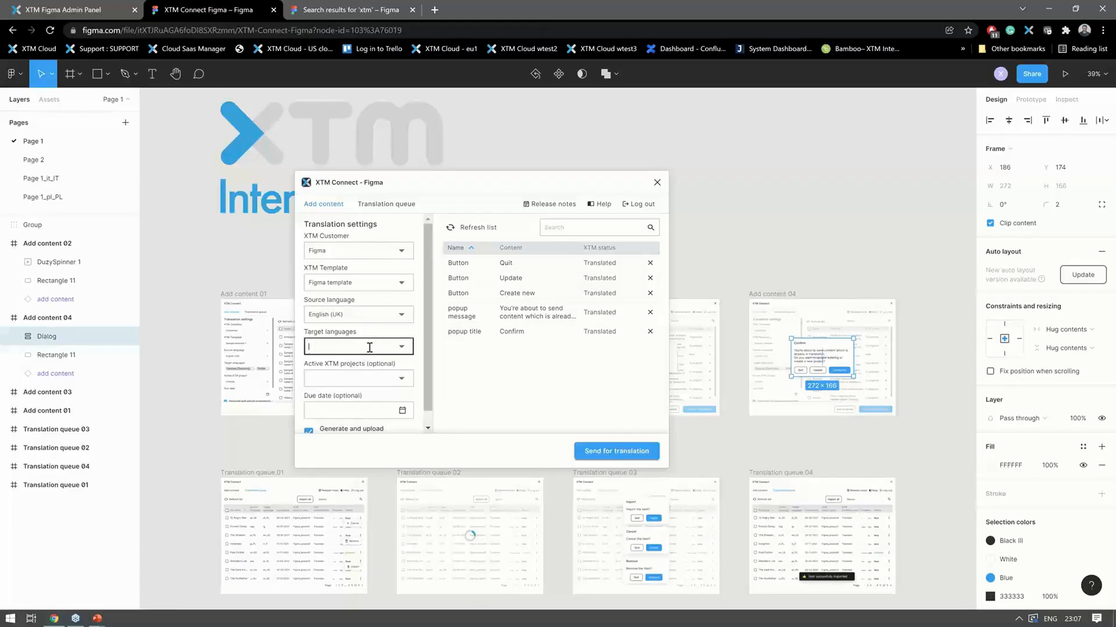
{"action": "left_click", "coordinate": [369, 347]}
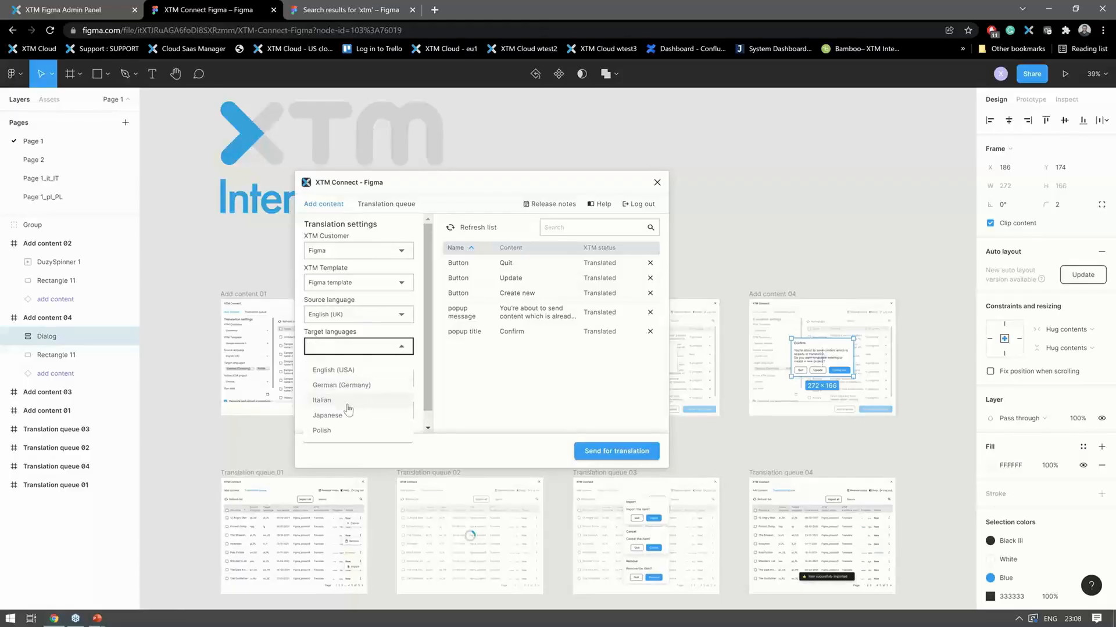
{"action": "left_click", "coordinate": [340, 433]}
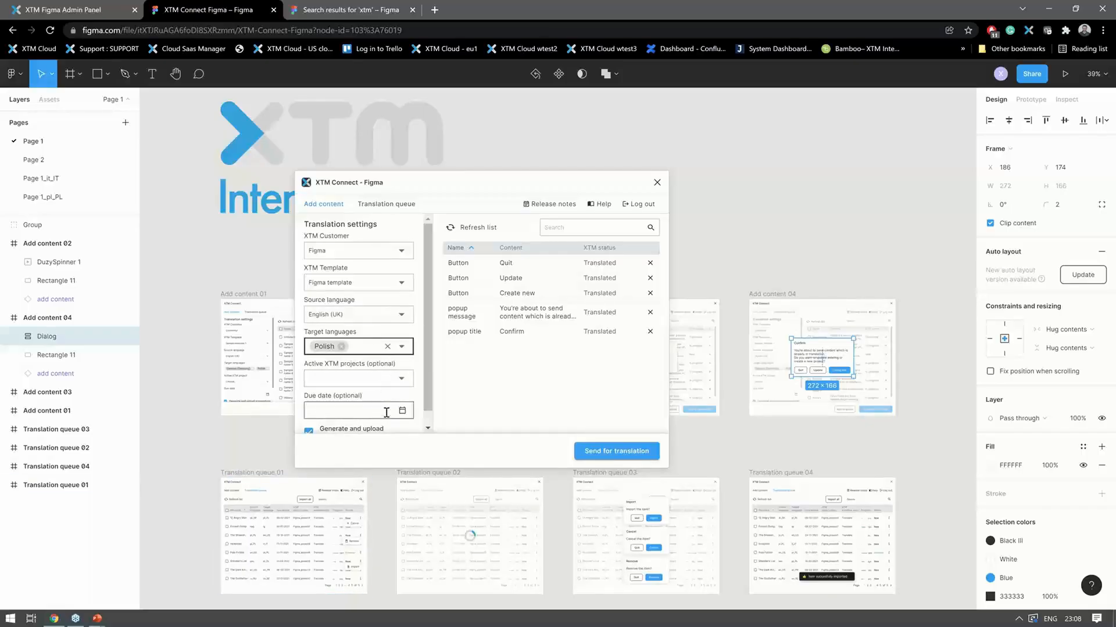
- Set the translation due date to 25 December 2021
{"action": "scroll", "coordinate": [384, 405], "scroll_direction": "down", "scroll_amount": 1}
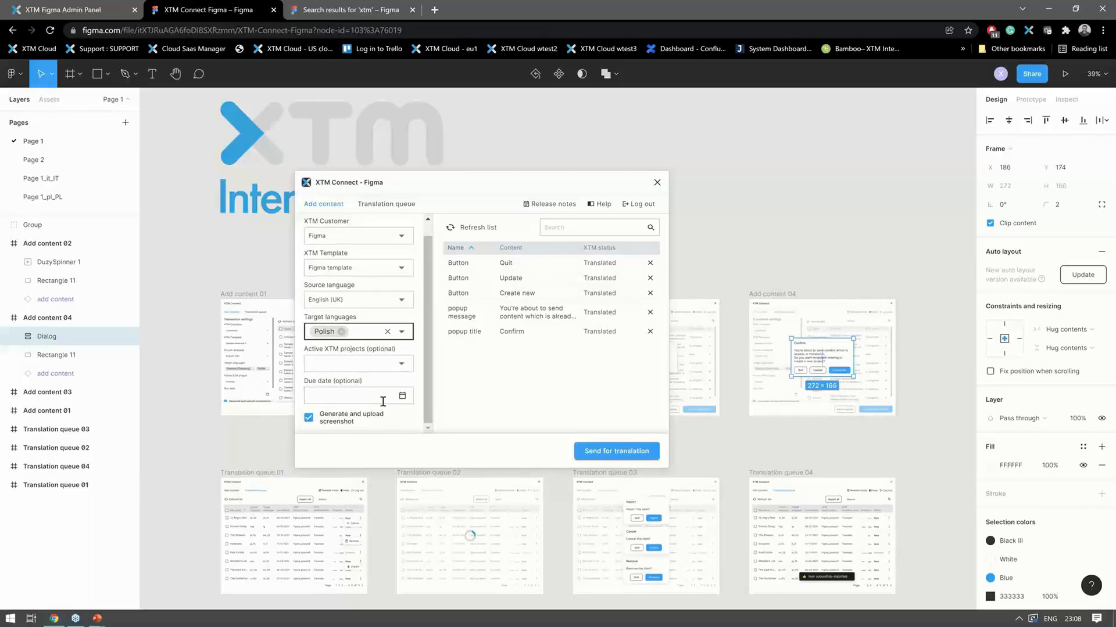
{"action": "left_click", "coordinate": [401, 396]}
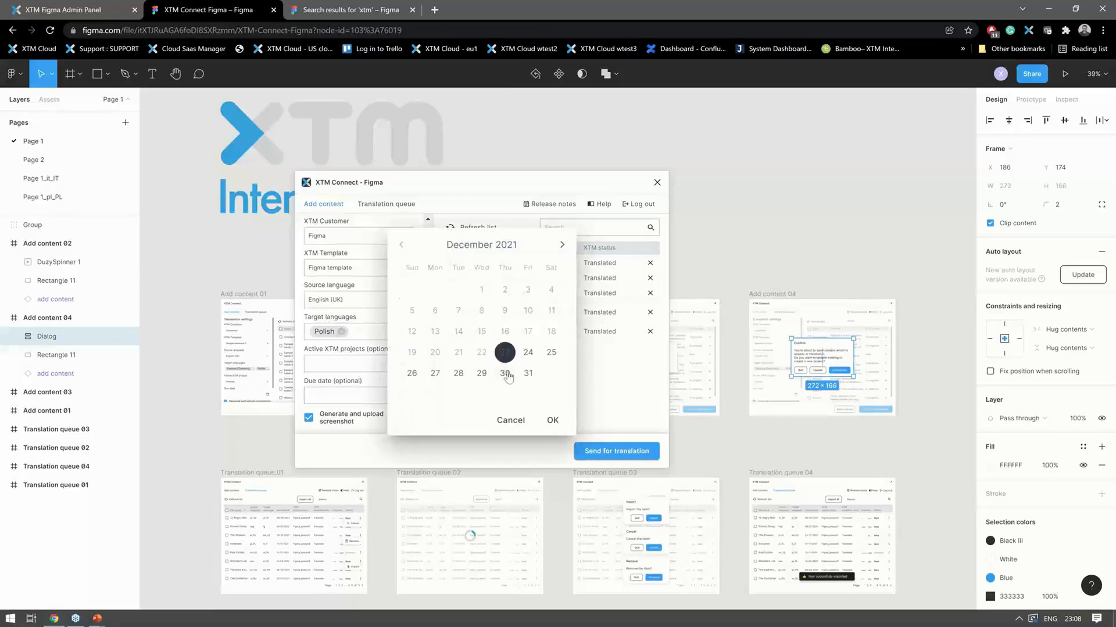
{"action": "left_click", "coordinate": [551, 352]}
{"action": "left_click", "coordinate": [552, 420]}
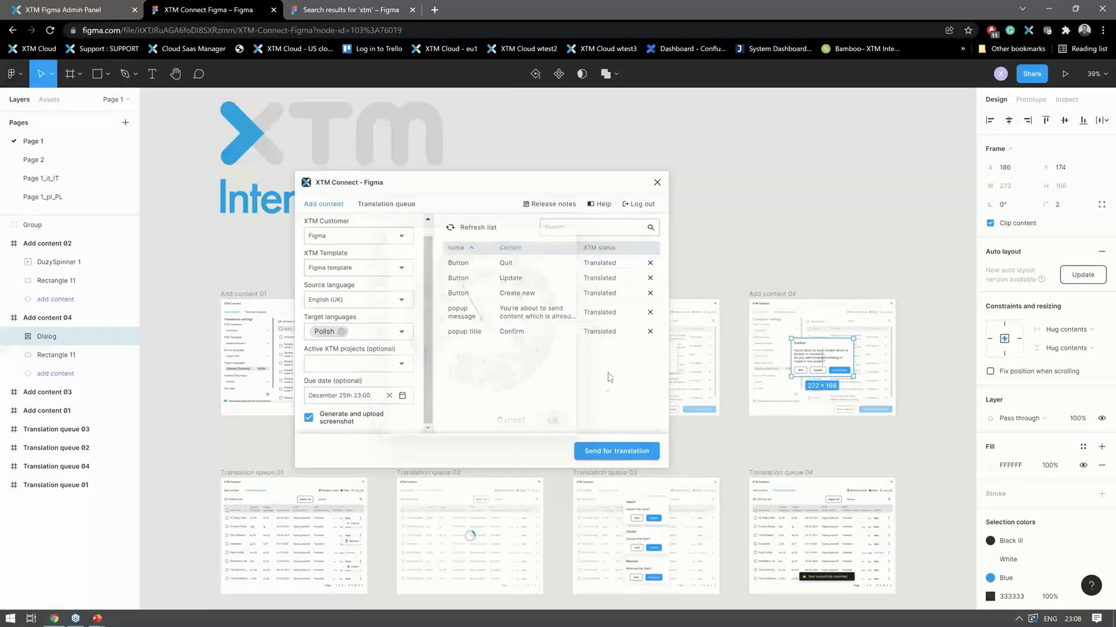
- Send the dialog's text content for translation and open the plugin's translation queue
{"action": "left_click", "coordinate": [613, 452]}
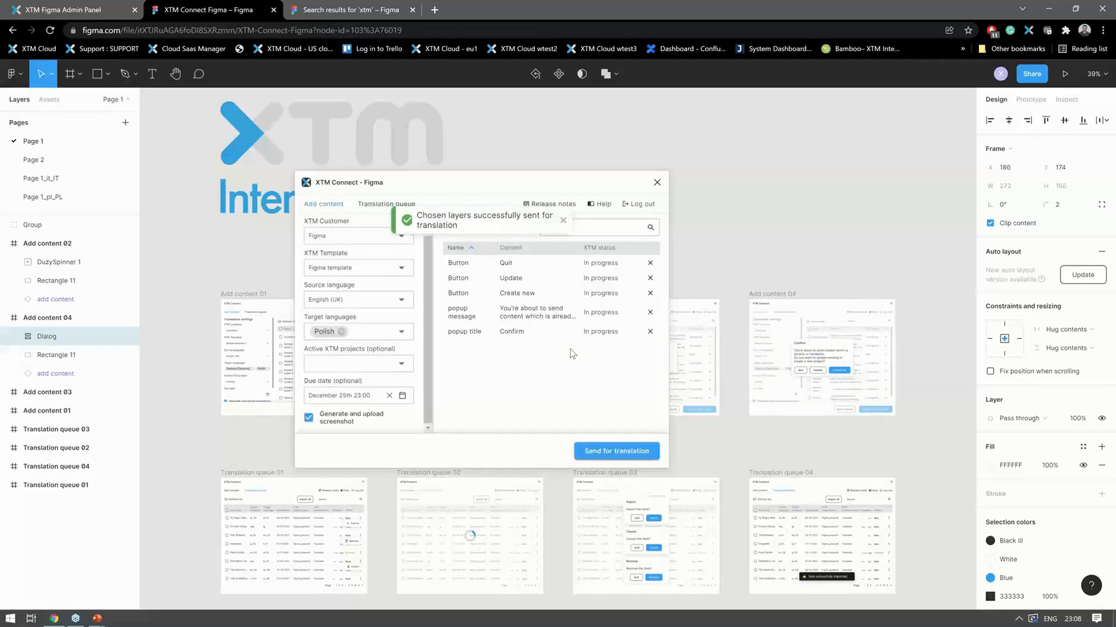
{"action": "left_click", "coordinate": [562, 221]}
{"action": "left_click", "coordinate": [404, 206]}
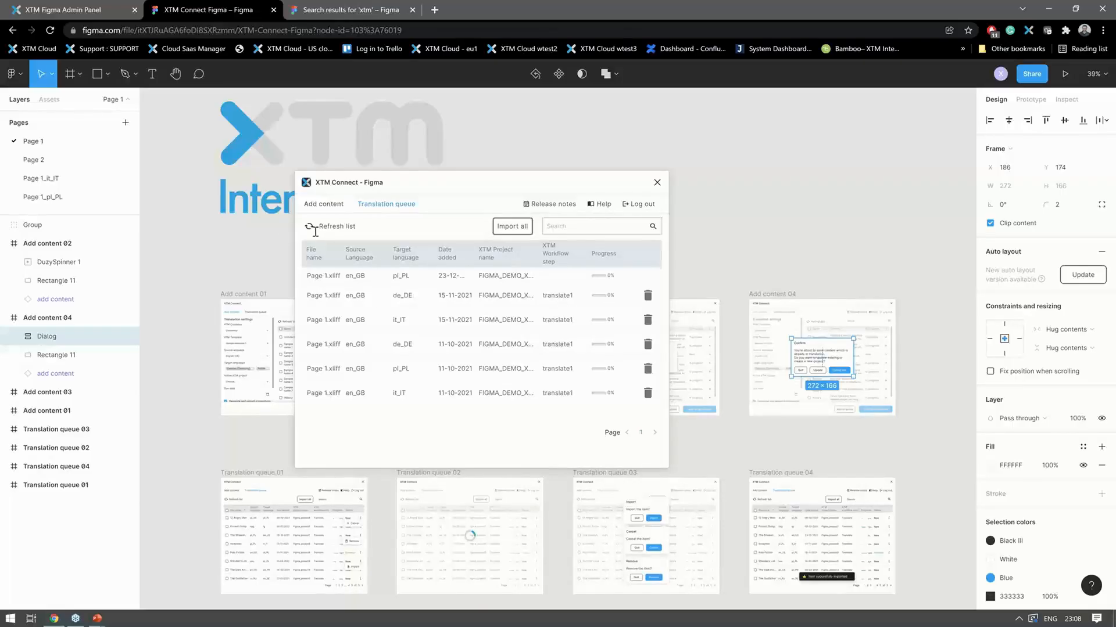
- Open the XTM Cloud project list in a new browser tab and dismiss the maintenance message so it does not show again
{"action": "left_click", "coordinate": [434, 11]}
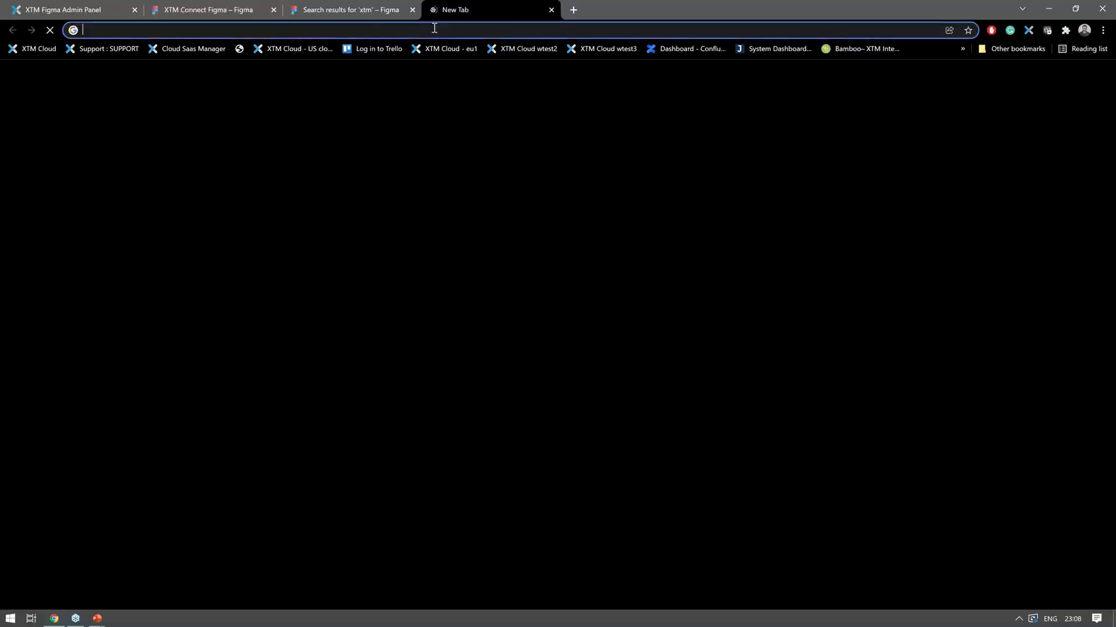
{"action": "key", "text": "ctrl+v"}
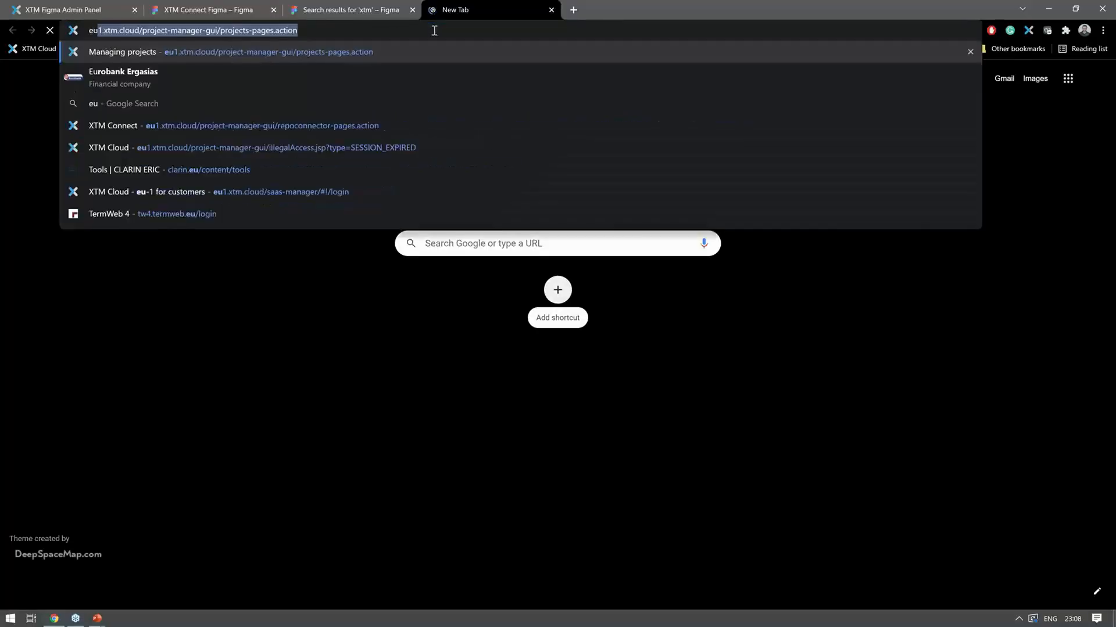
{"action": "key", "text": "Return"}
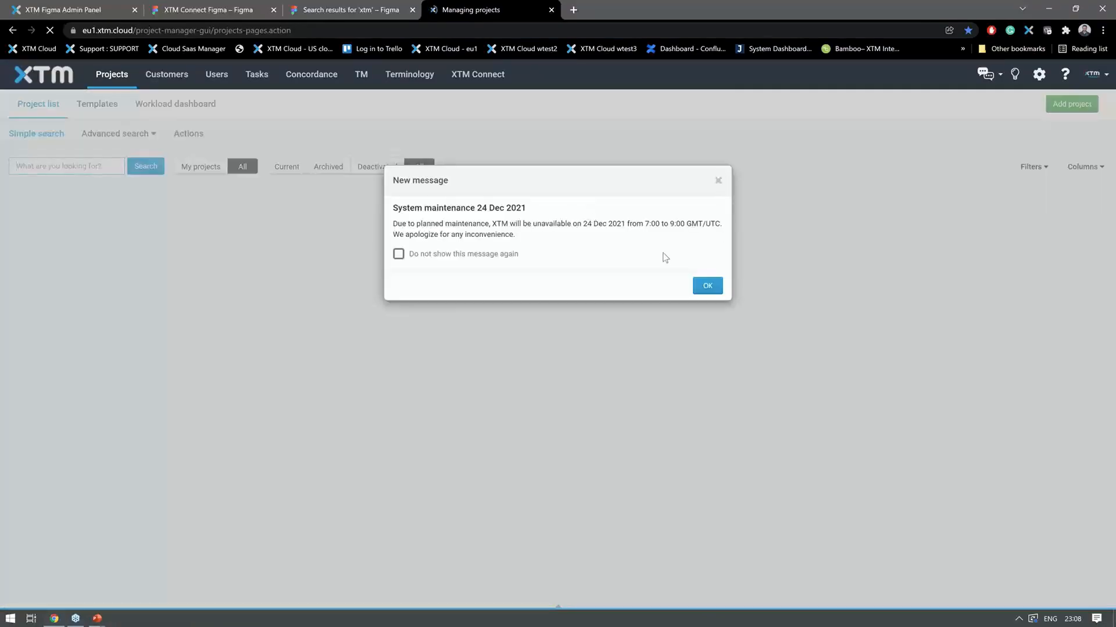
{"action": "left_click", "coordinate": [425, 256]}
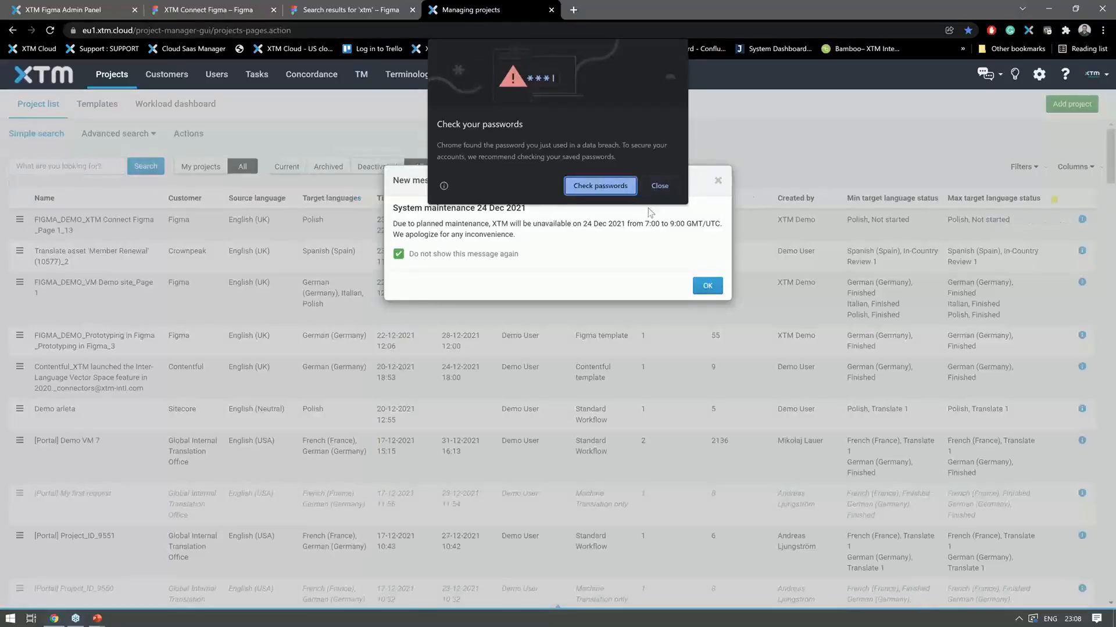
{"action": "left_click", "coordinate": [657, 185]}
{"action": "left_click", "coordinate": [707, 286]}
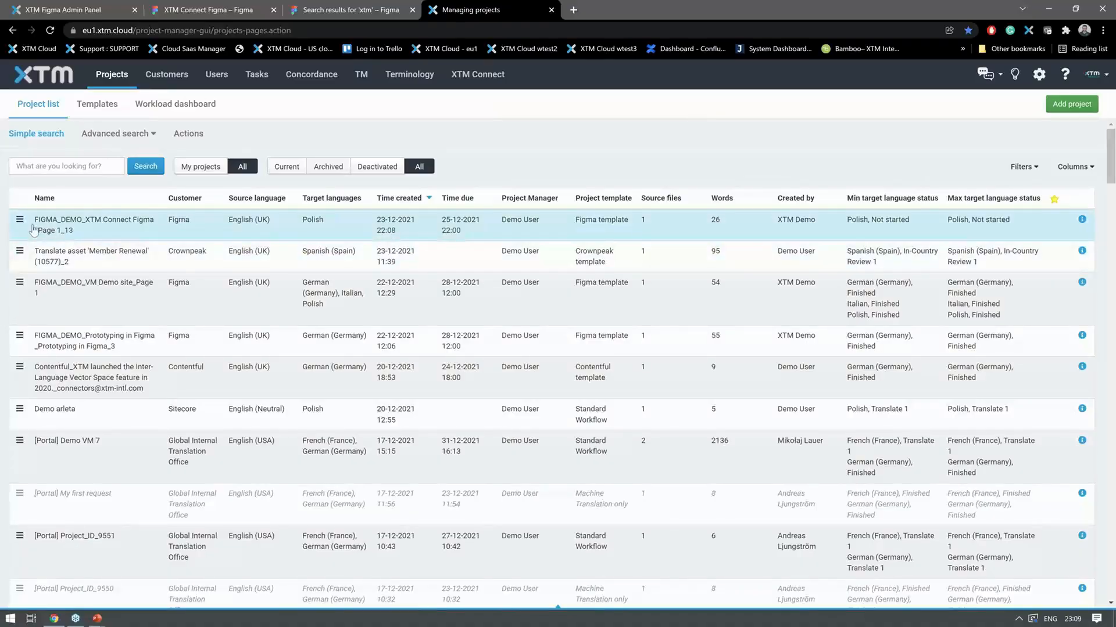
- Open the workflow of the FIGMA_DEMO_XTM Connect Figma_Page 1_13 project and open Page 1.xliff in XTM Workbench
{"action": "left_click", "coordinate": [20, 222]}
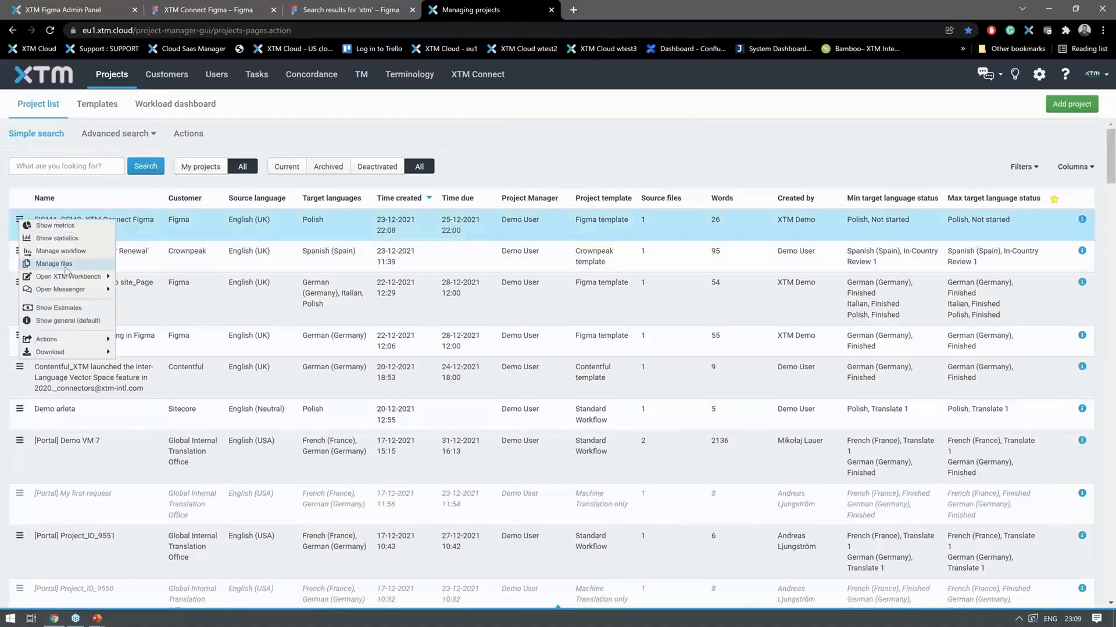
{"action": "left_click", "coordinate": [75, 253]}
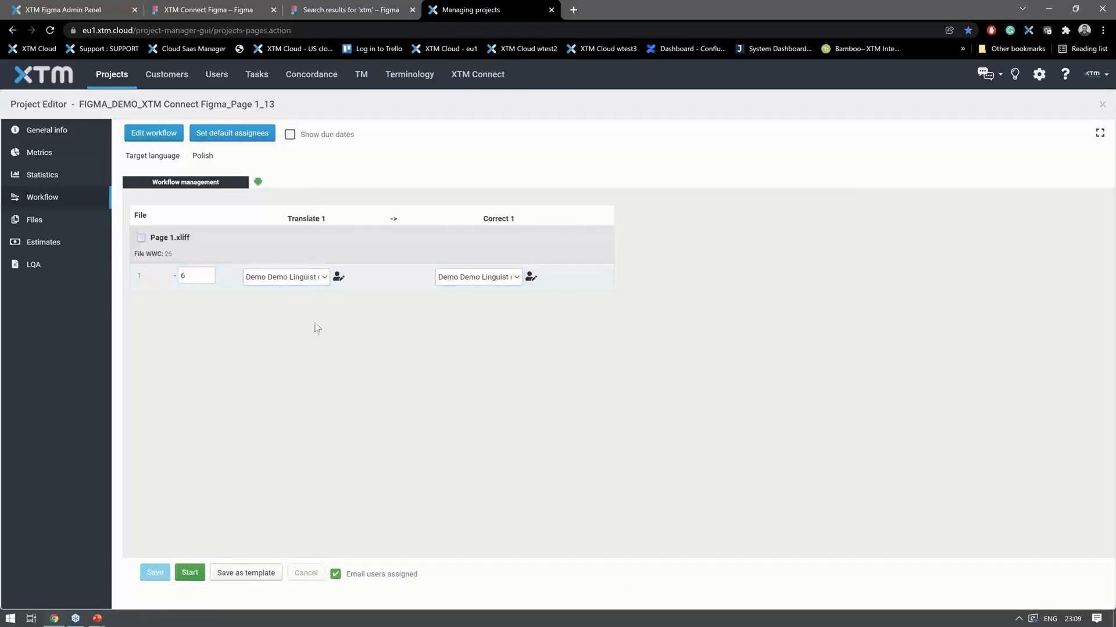
{"action": "right_click", "coordinate": [140, 239]}
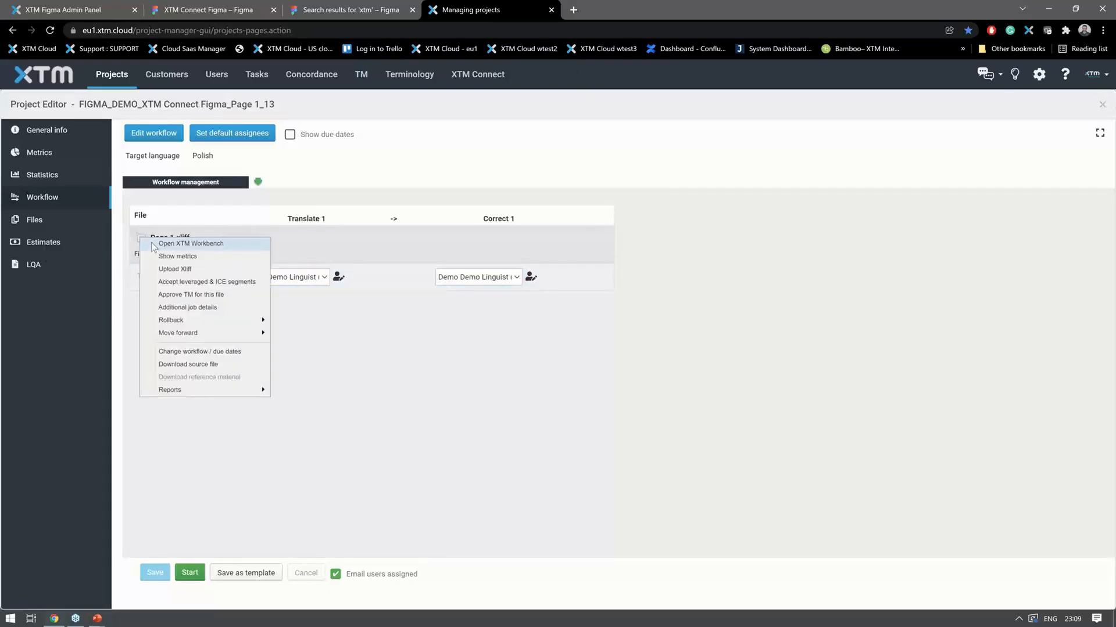
{"action": "left_click", "coordinate": [228, 244]}
{"action": "left_click", "coordinate": [467, 279]}
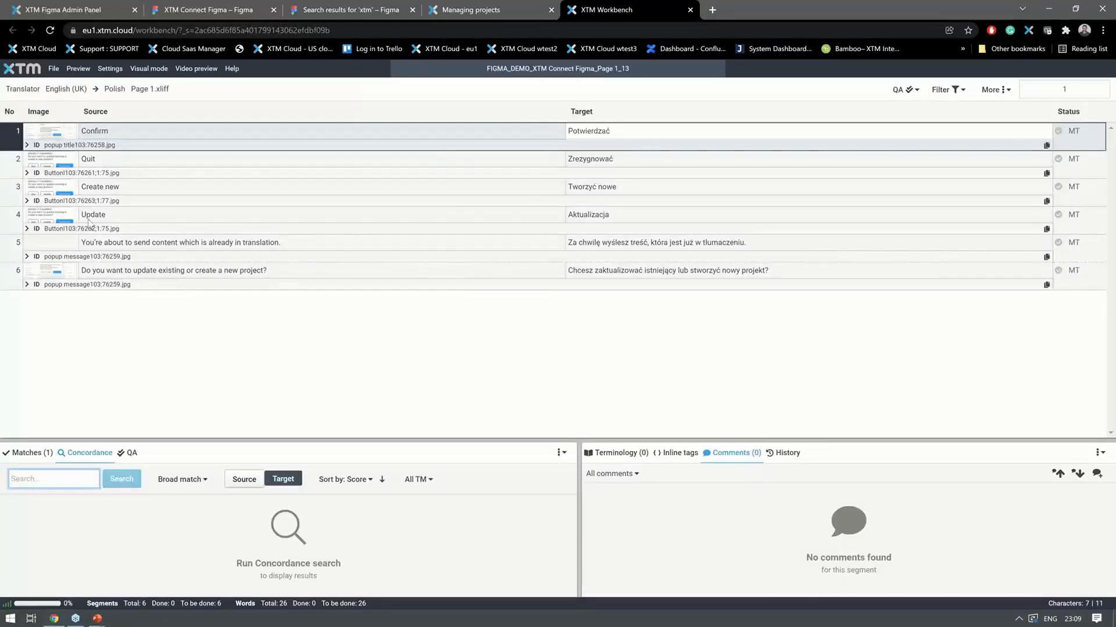
- Review the Confirm segment's screenshot and translation matches, and close the Workbench and the project editor
{"action": "mouse_move", "coordinate": [61, 188]}
{"action": "mouse_move", "coordinate": [67, 137]}
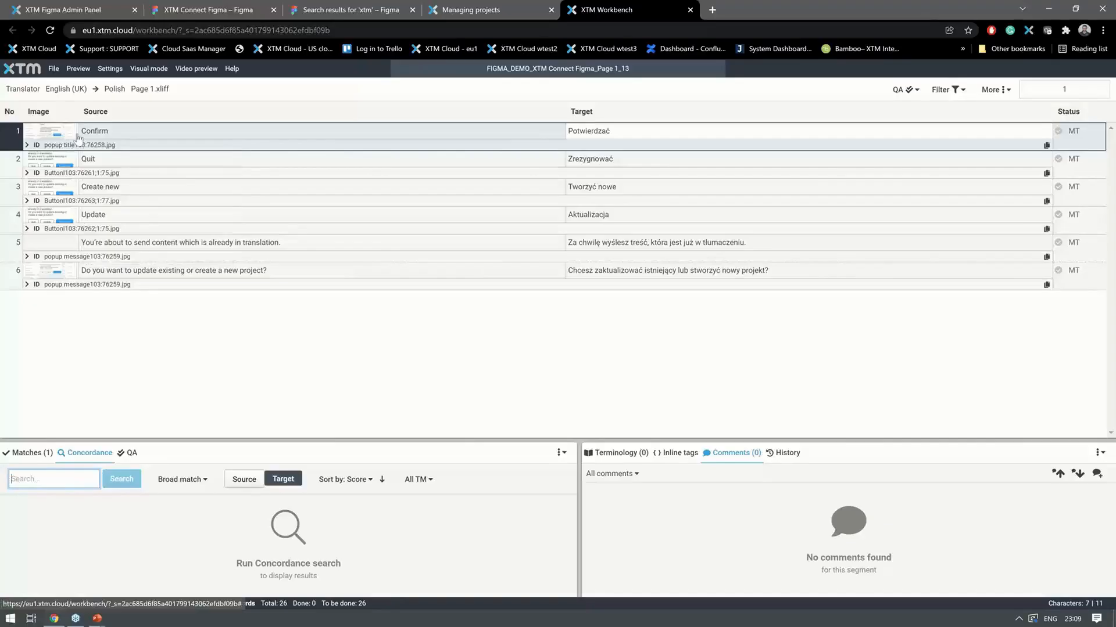
{"action": "left_click", "coordinate": [64, 139]}
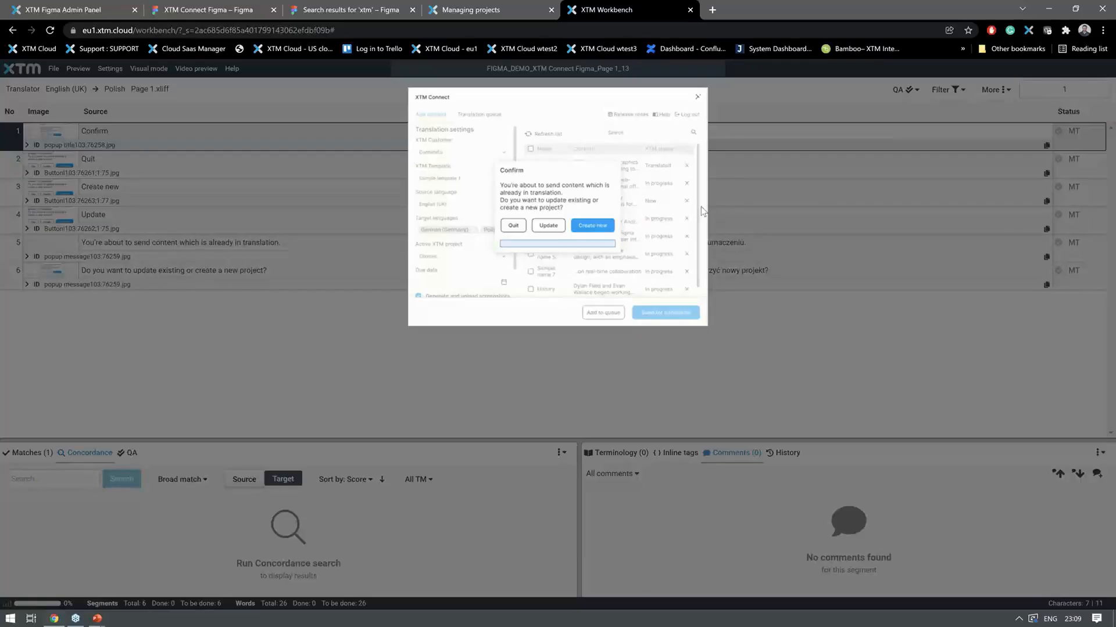
{"action": "left_click", "coordinate": [905, 343]}
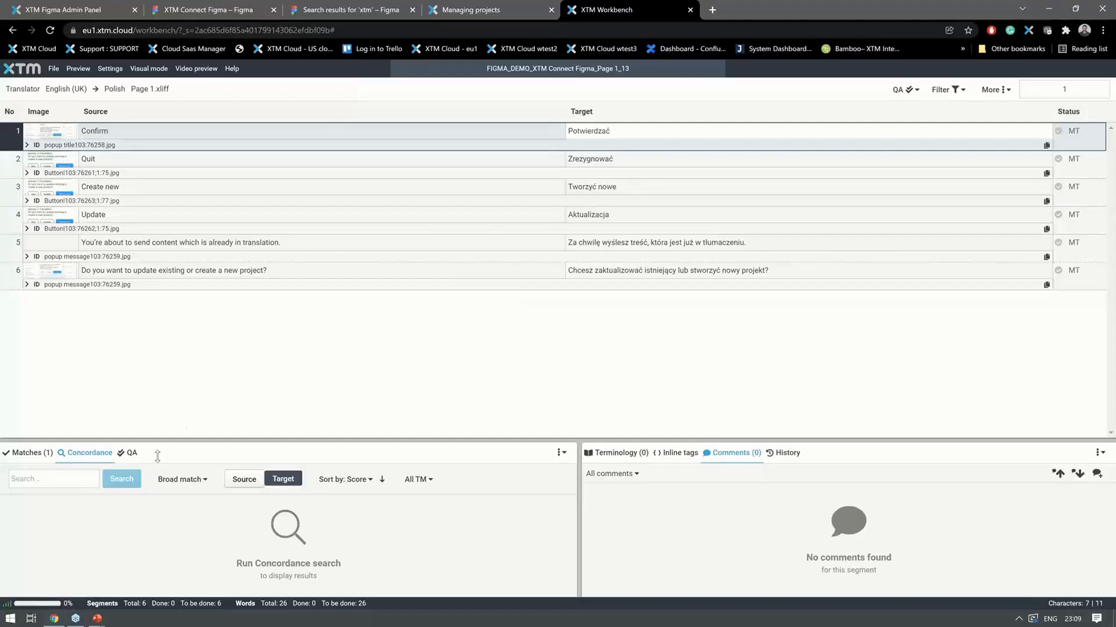
{"action": "left_click", "coordinate": [28, 453]}
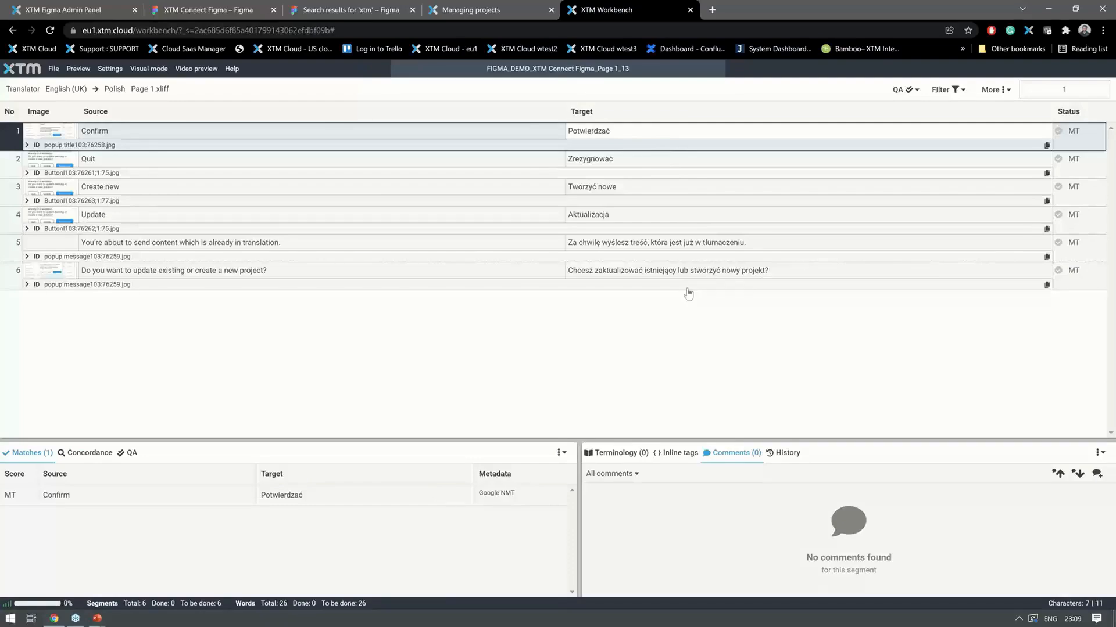
{"action": "left_click", "coordinate": [690, 10]}
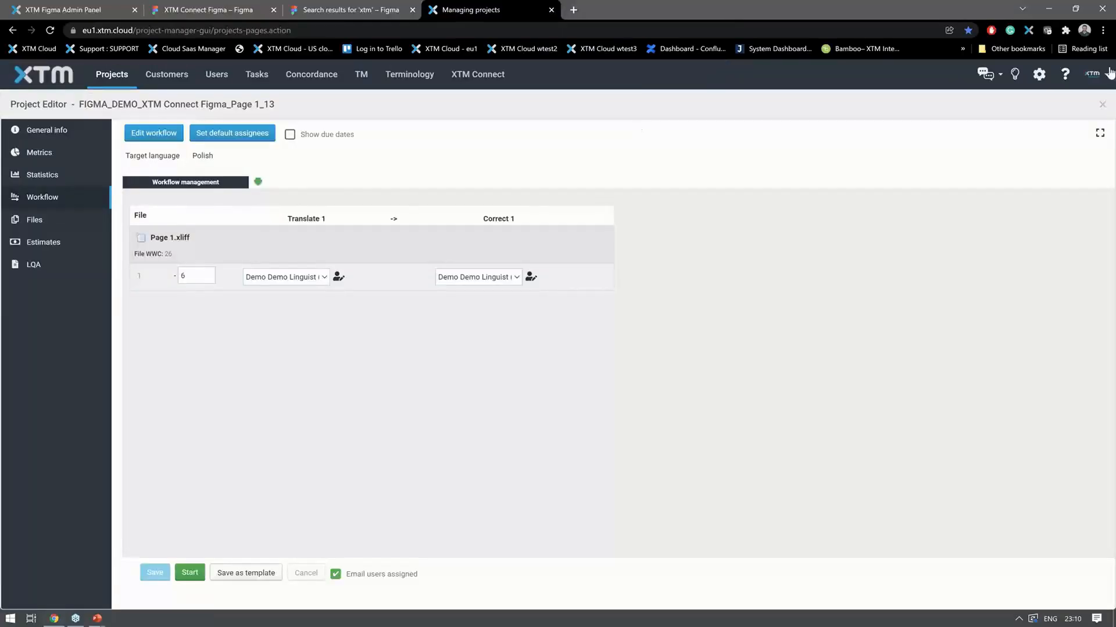
{"action": "left_click", "coordinate": [1102, 105]}
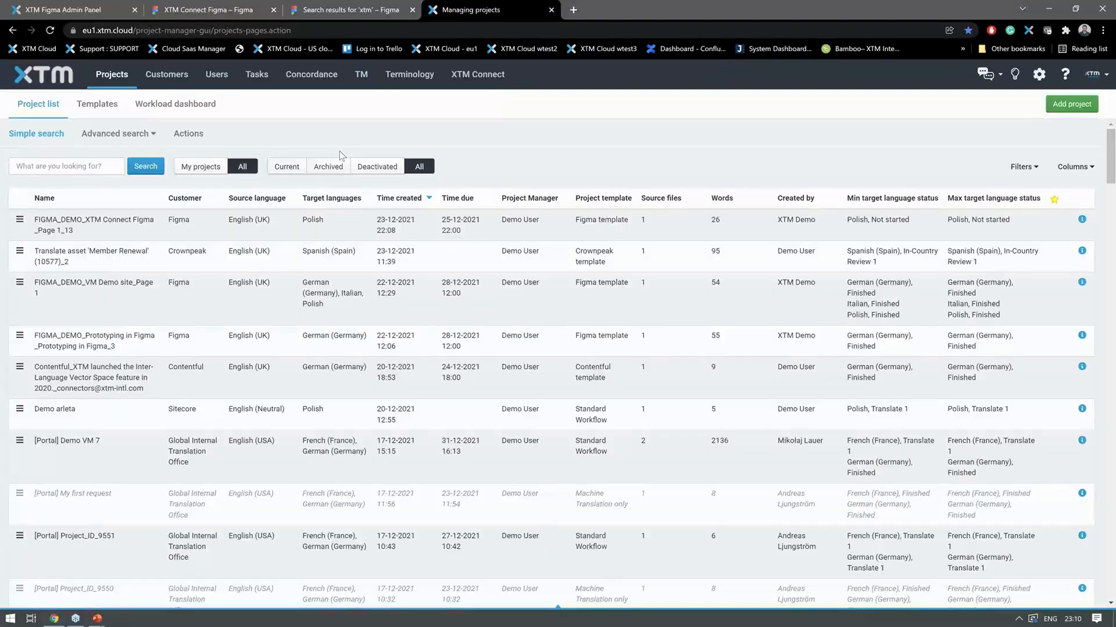
- Finish the FIGMA_DEMO_XTM Connect Figma_Page 1_13 project from the project list
{"action": "left_click", "coordinate": [21, 221]}
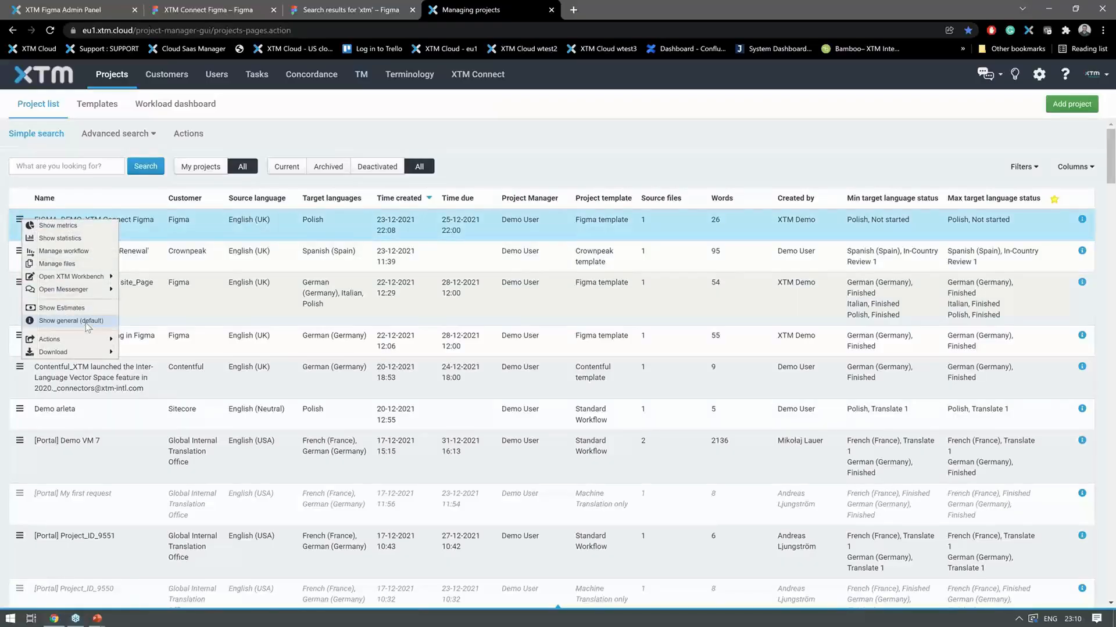
{"action": "mouse_move", "coordinate": [90, 340]}
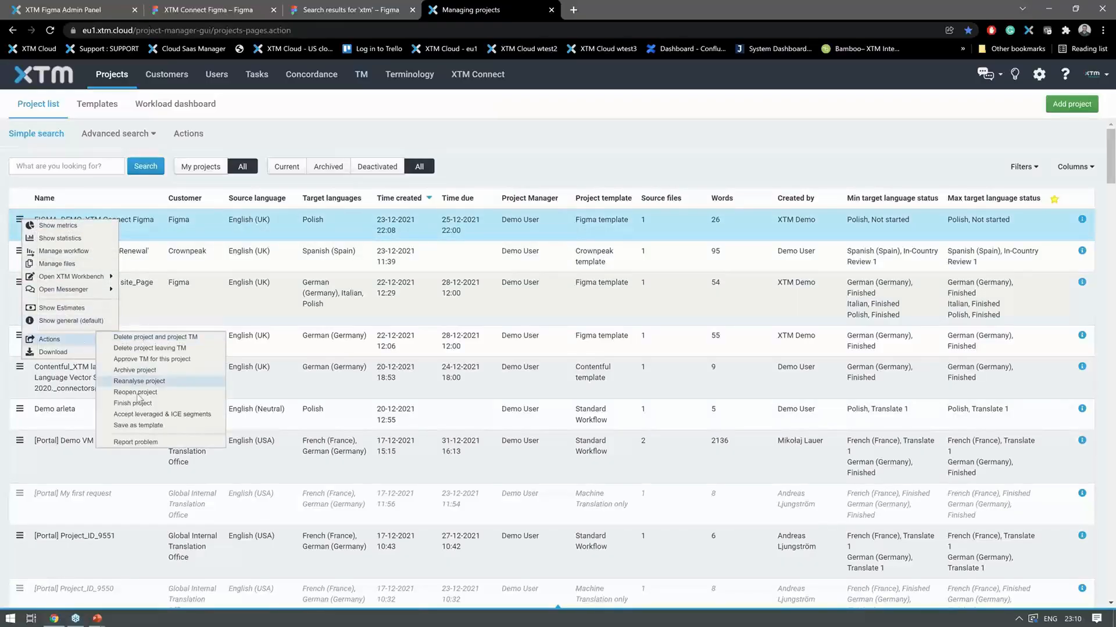
{"action": "left_click", "coordinate": [134, 405]}
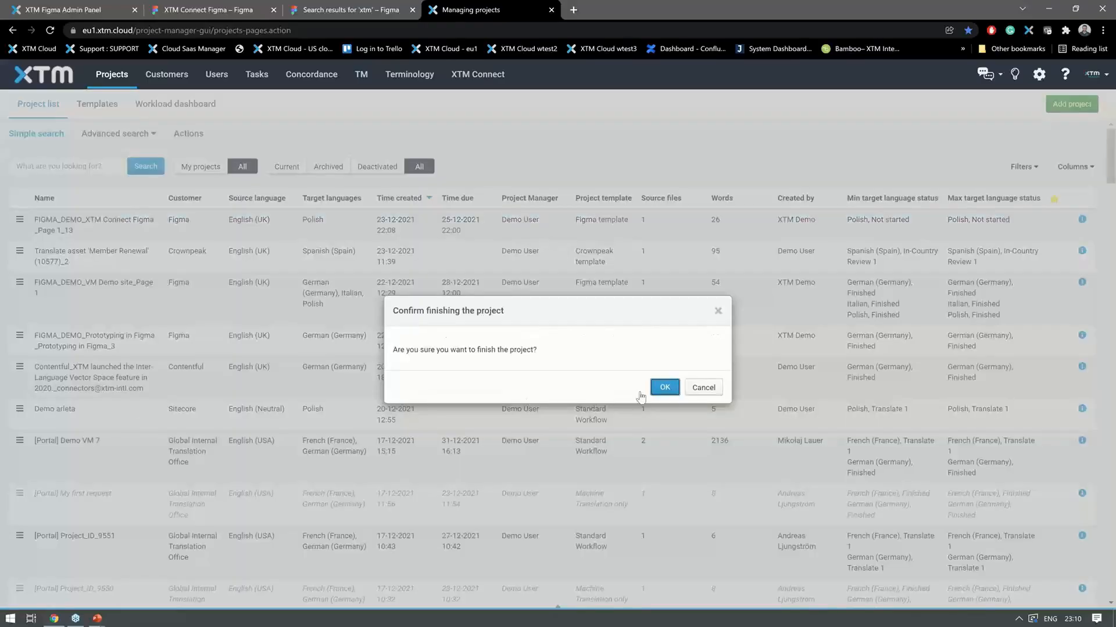
{"action": "left_click", "coordinate": [665, 388]}
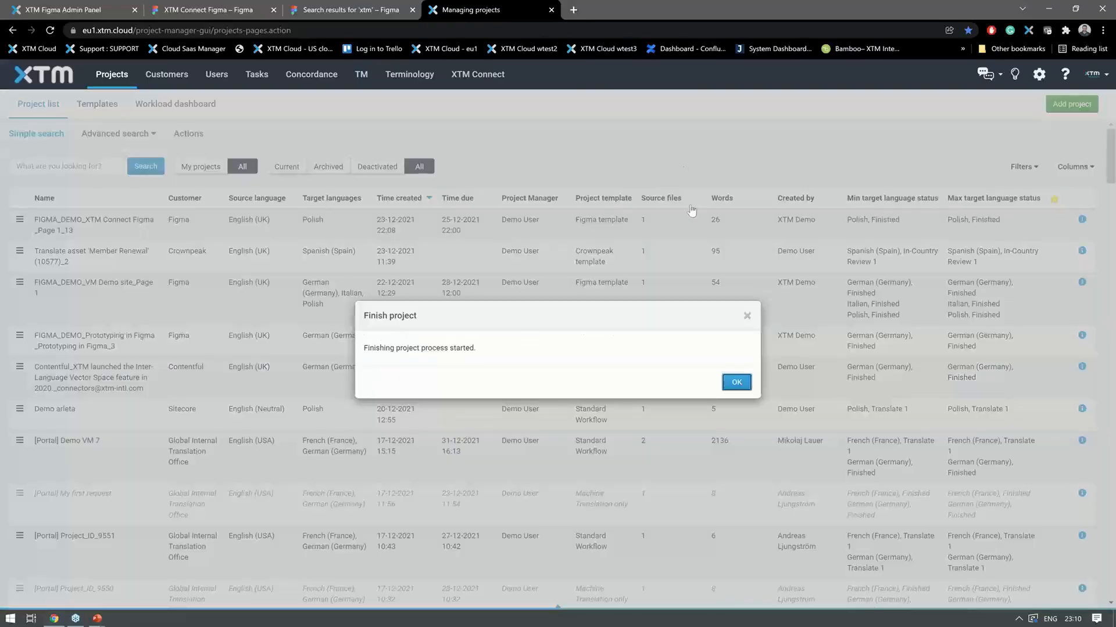
{"action": "left_click", "coordinate": [735, 381]}
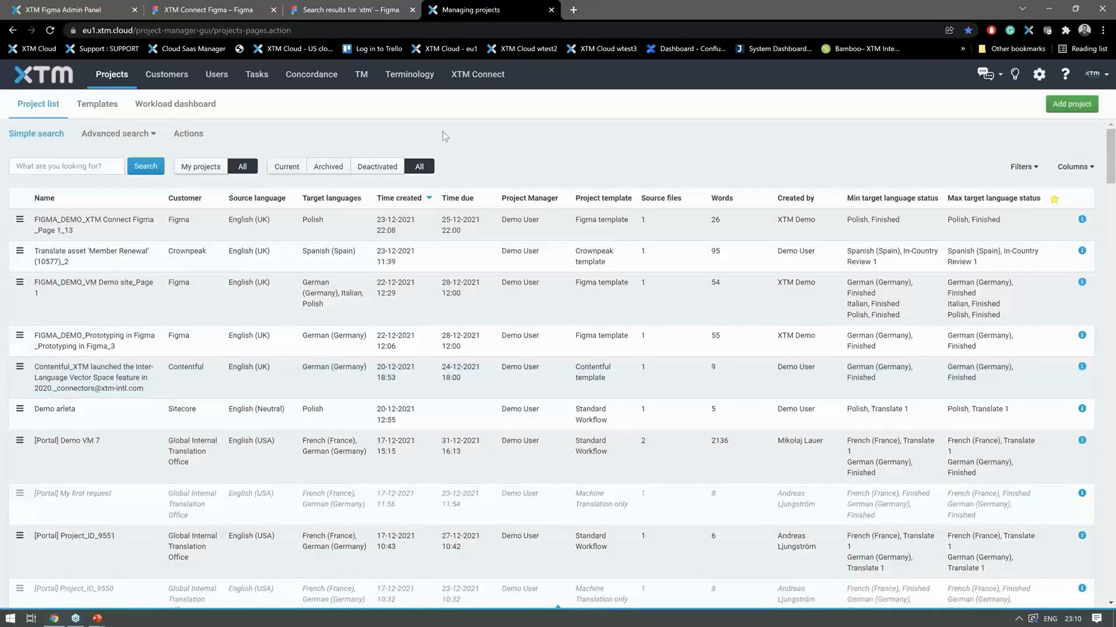
- Switch back to the Figma file, refresh the plugin's translation queue and import all available translations
{"action": "left_click", "coordinate": [228, 13]}
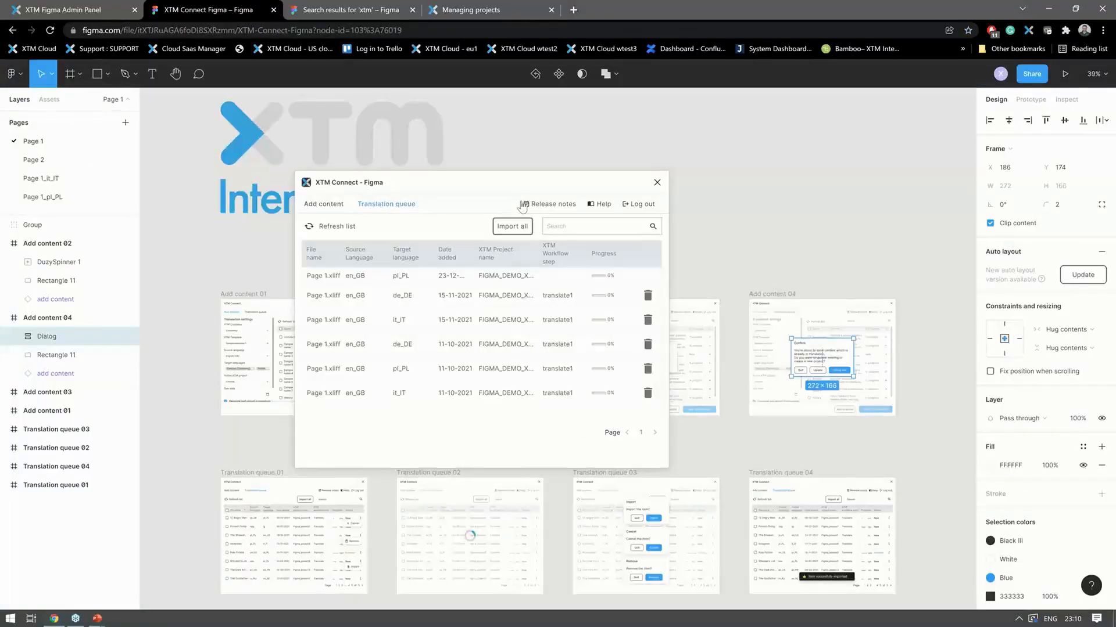
{"action": "left_click", "coordinate": [337, 229]}
{"action": "left_click", "coordinate": [342, 226]}
{"action": "left_click", "coordinate": [515, 228]}
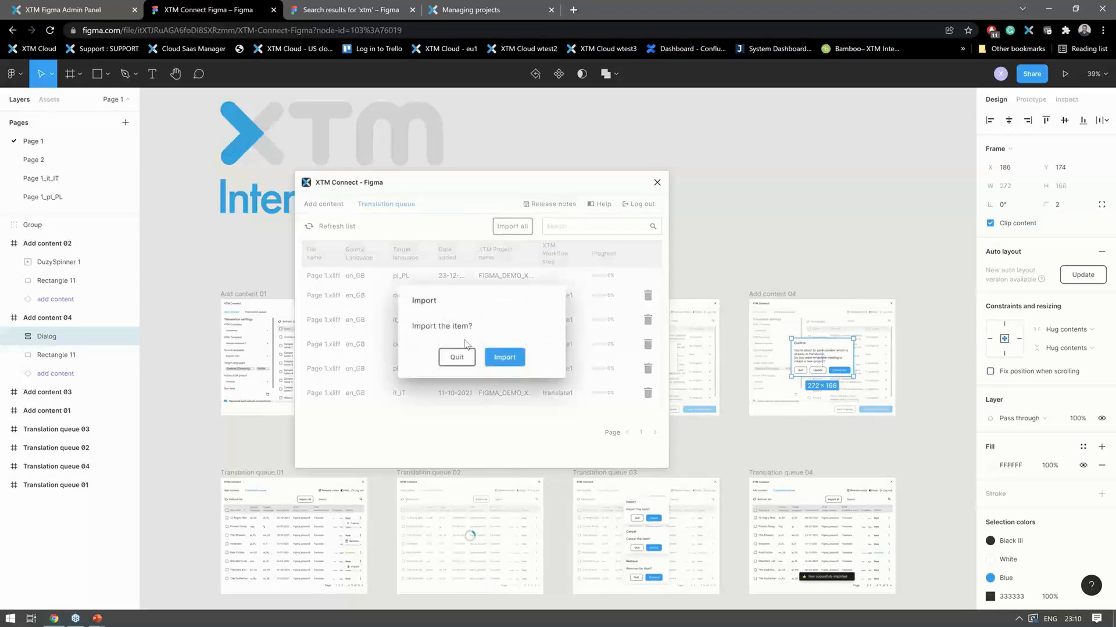
{"action": "left_click", "coordinate": [504, 357]}
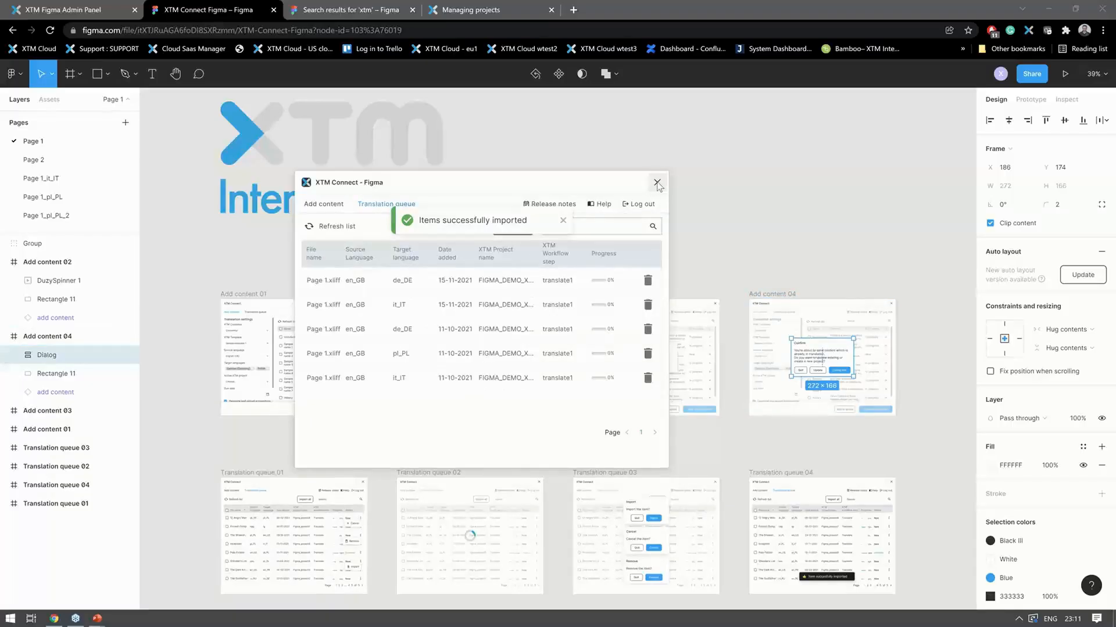
- Close the XTM Connect plugin and examine the pages offered for moving the Dialog layer of Add content 04
{"action": "left_click", "coordinate": [656, 183]}
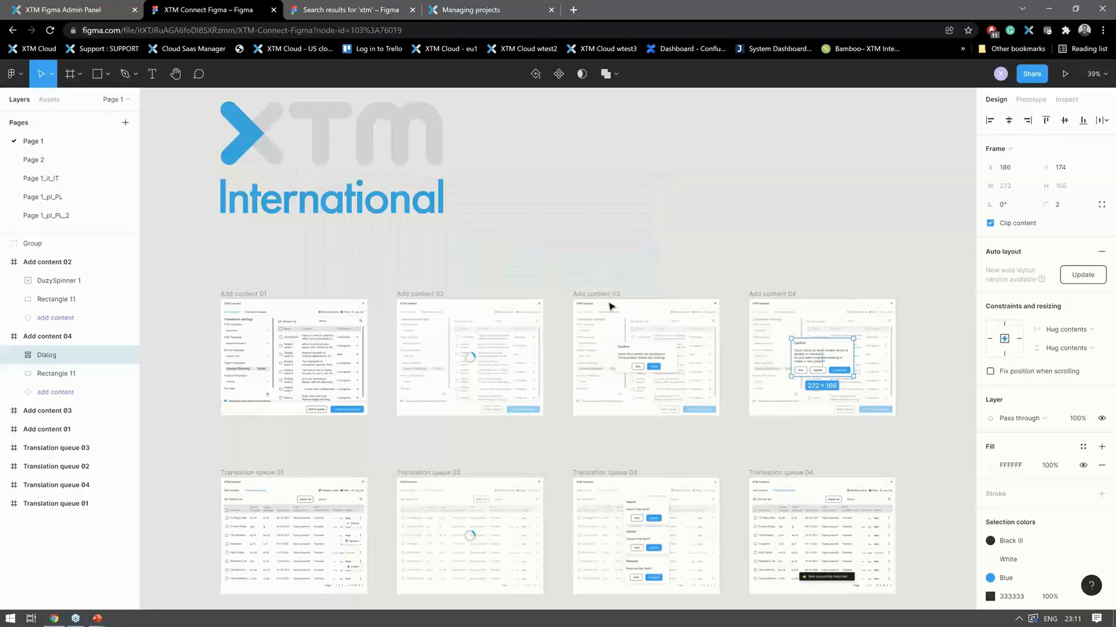
{"action": "left_click", "coordinate": [564, 277]}
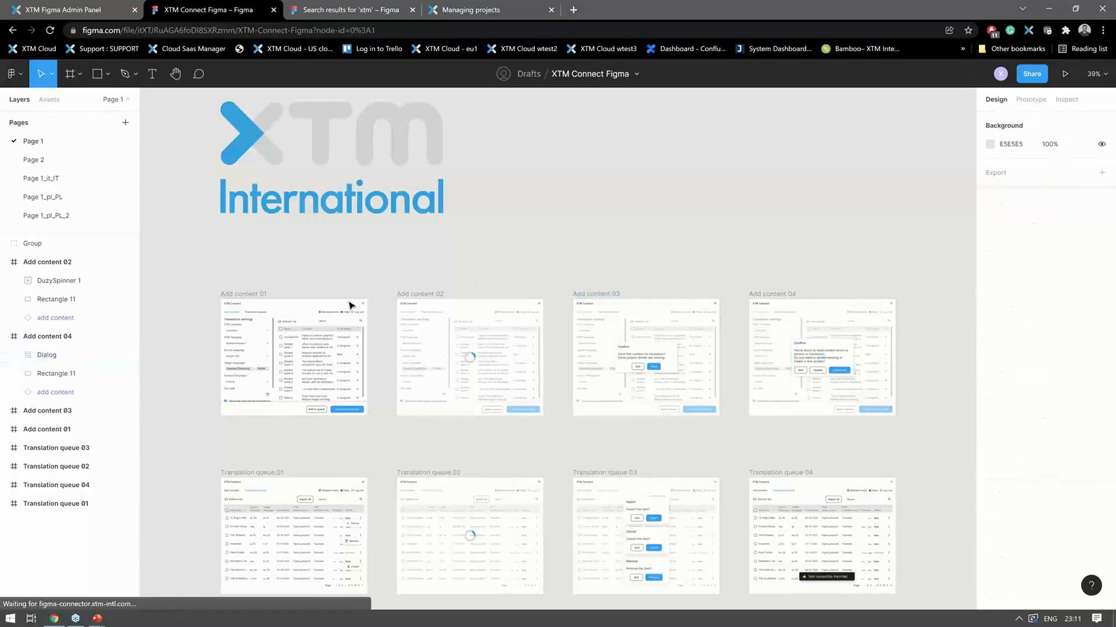
{"action": "left_click", "coordinate": [44, 357]}
{"action": "right_click", "coordinate": [46, 359]}
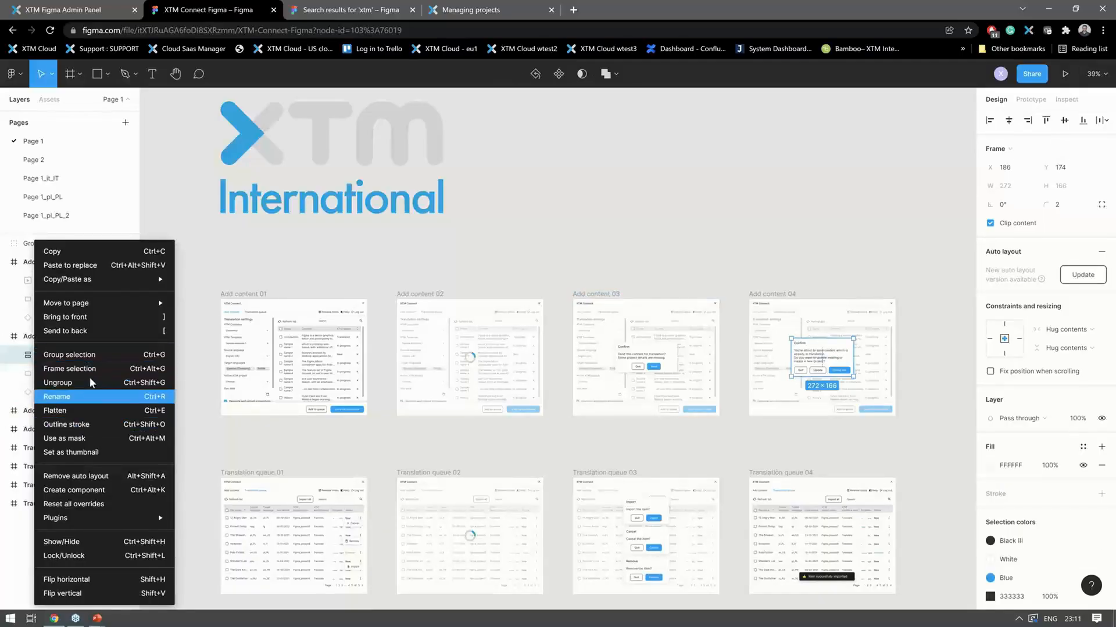
{"action": "mouse_move", "coordinate": [134, 302]}
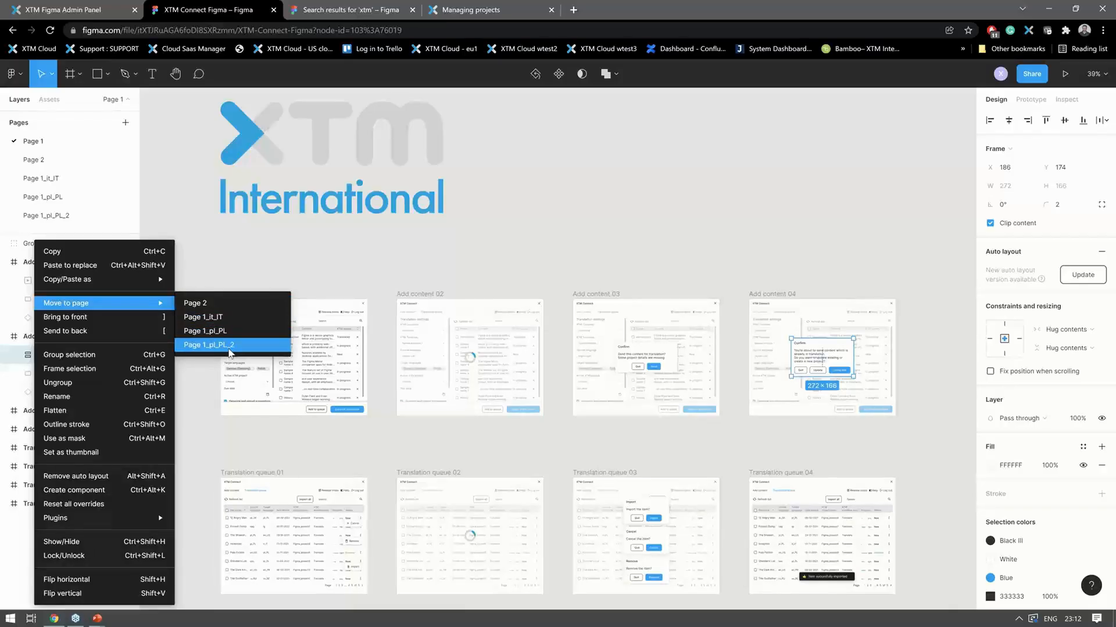
{"action": "left_click", "coordinate": [354, 274]}
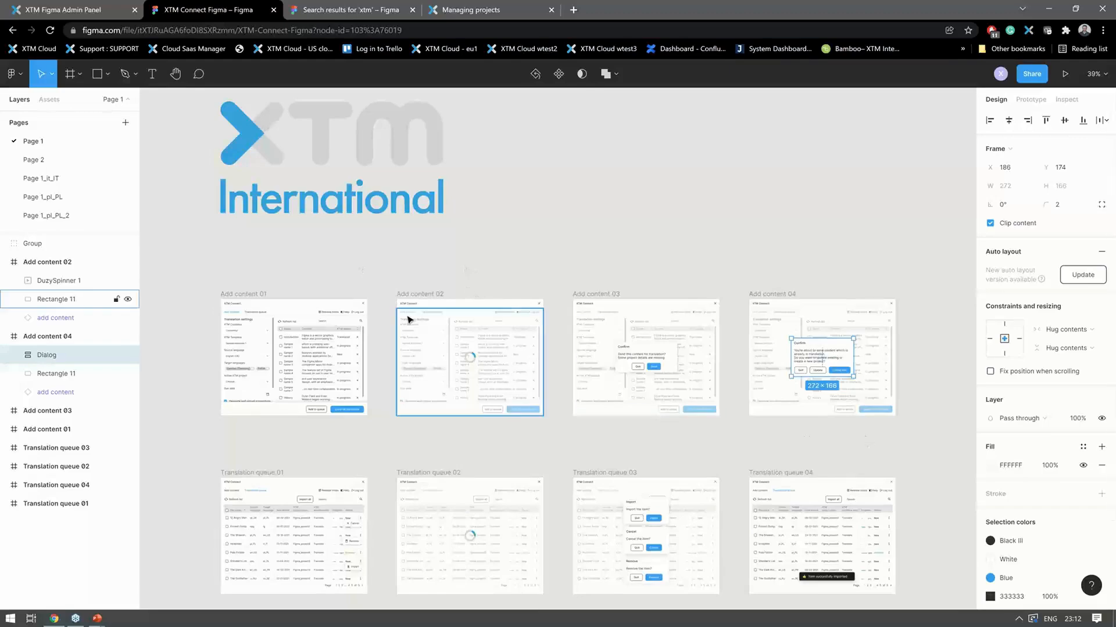
- Run the XTM Connect plugin on the Add content 04 frame and refresh its content list
{"action": "left_click", "coordinate": [331, 325]}
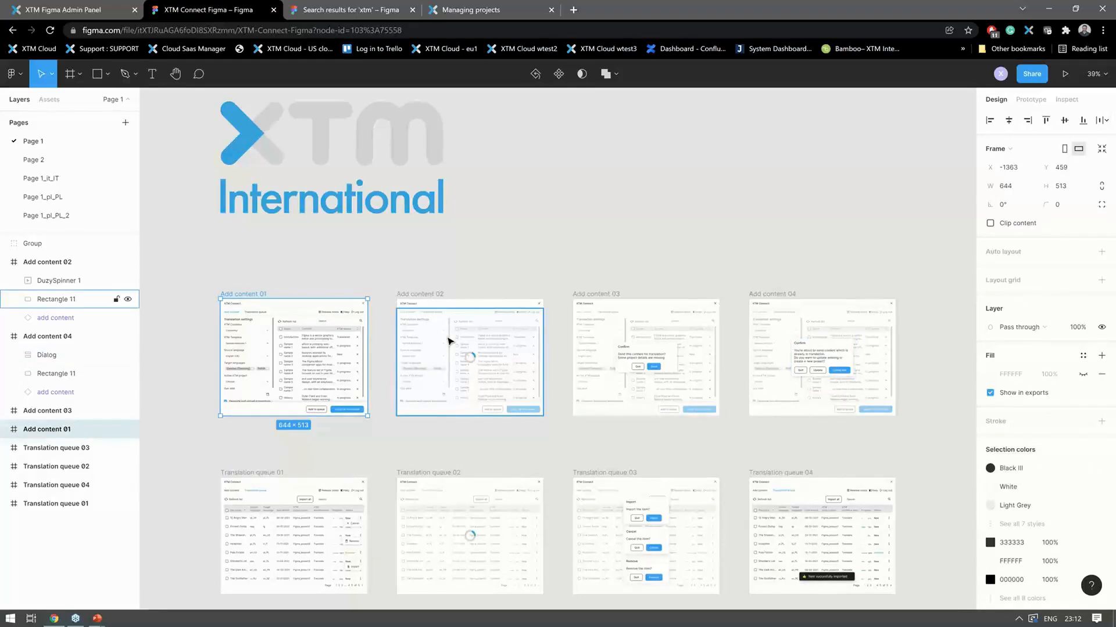
{"action": "left_click", "coordinate": [471, 338]}
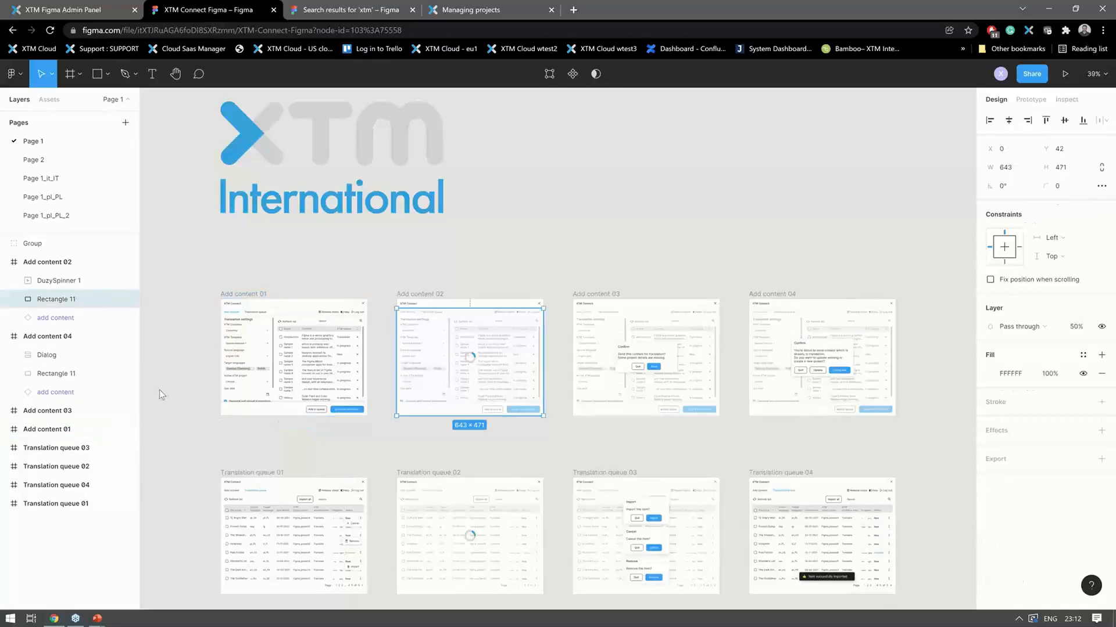
{"action": "left_click", "coordinate": [57, 341]}
{"action": "right_click", "coordinate": [53, 340]}
{"action": "mouse_move", "coordinate": [143, 520]}
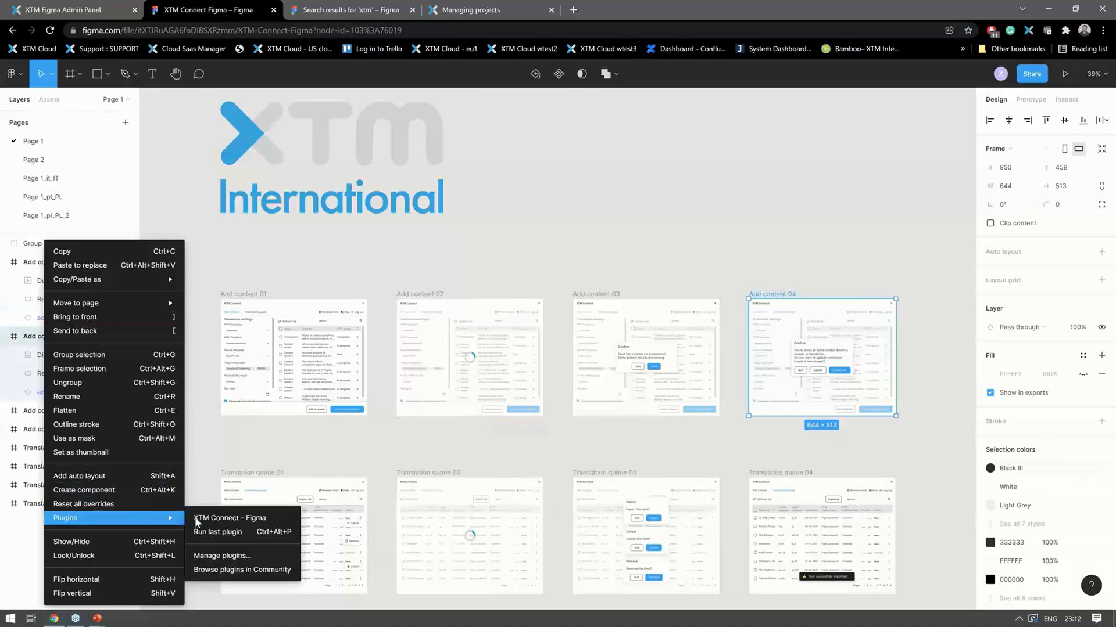
{"action": "left_click", "coordinate": [198, 519]}
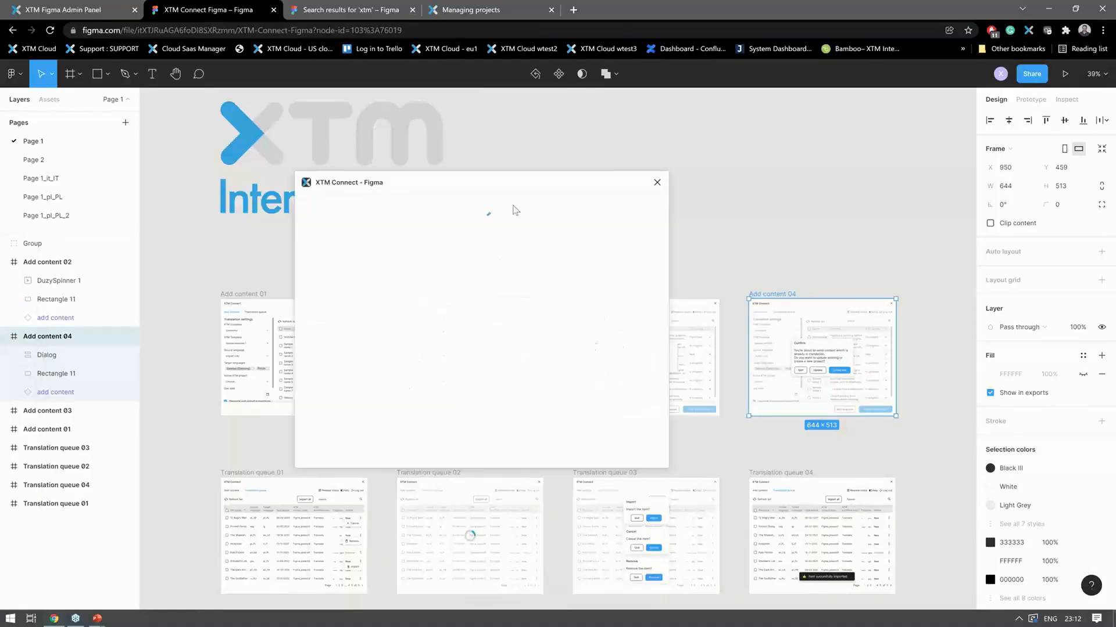
{"action": "left_click_drag", "start_coordinate": [517, 187], "coordinate": [919, 129]}
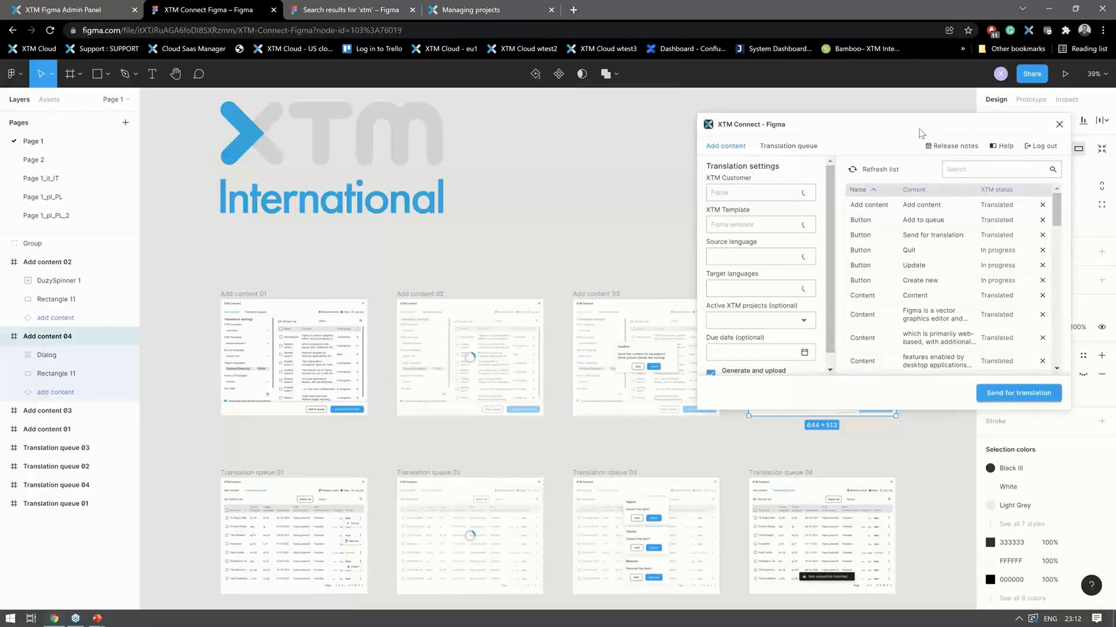
{"action": "left_click", "coordinate": [878, 175]}
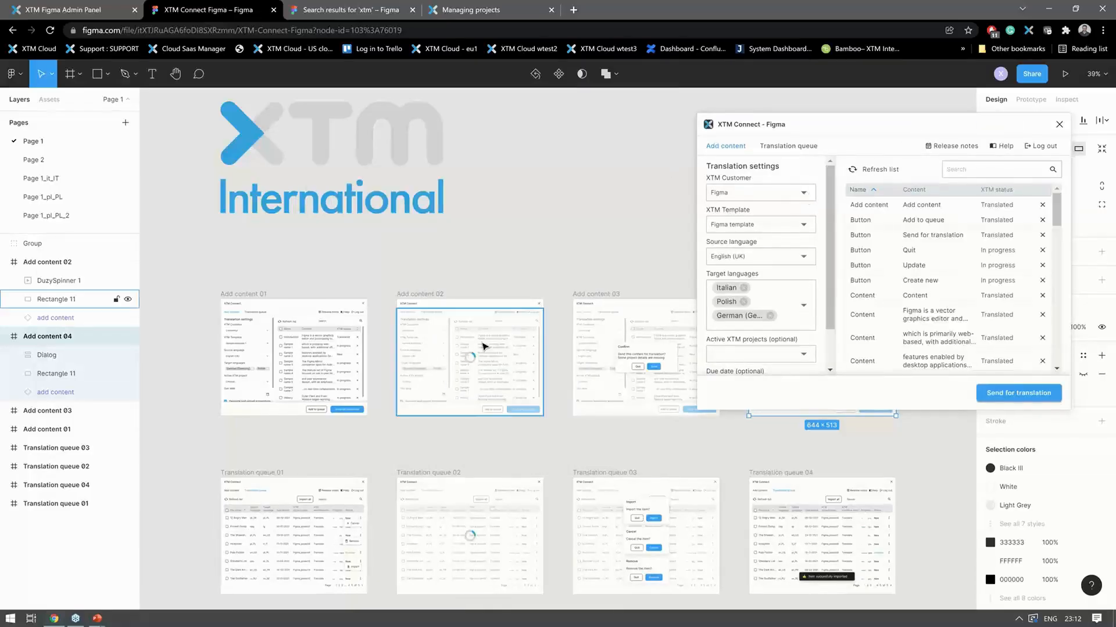
{"action": "left_click", "coordinate": [881, 168]}
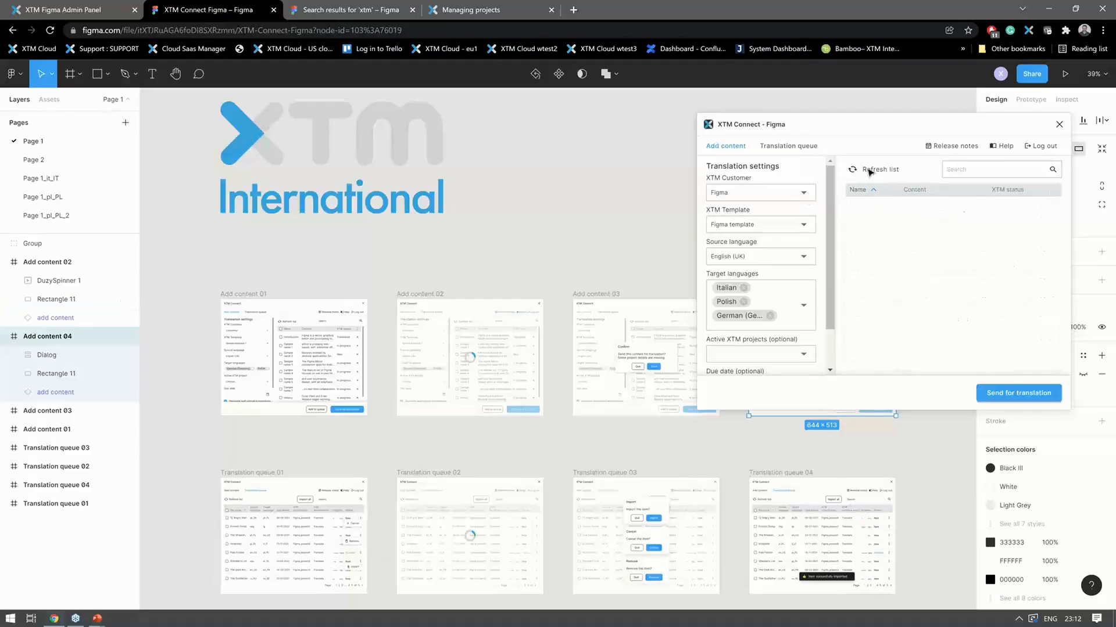
- Select the Rectangle 11 layers of Add content 02, Add content 03 and Translation queue 02 in turn to check what the plugin lists
{"action": "left_click", "coordinate": [521, 329]}
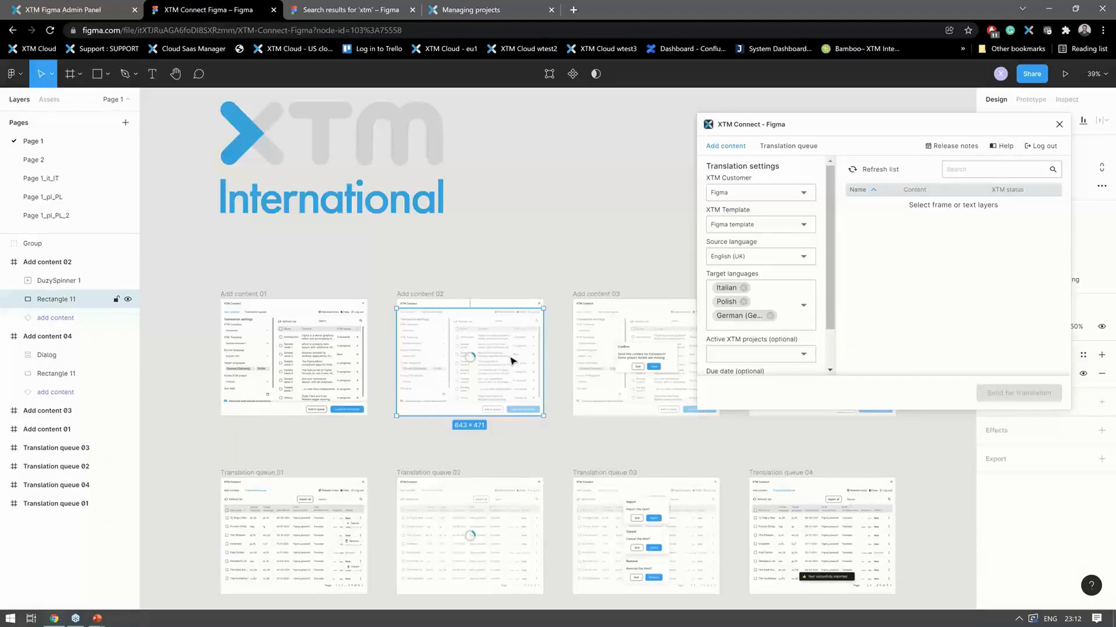
{"action": "left_click", "coordinate": [622, 345]}
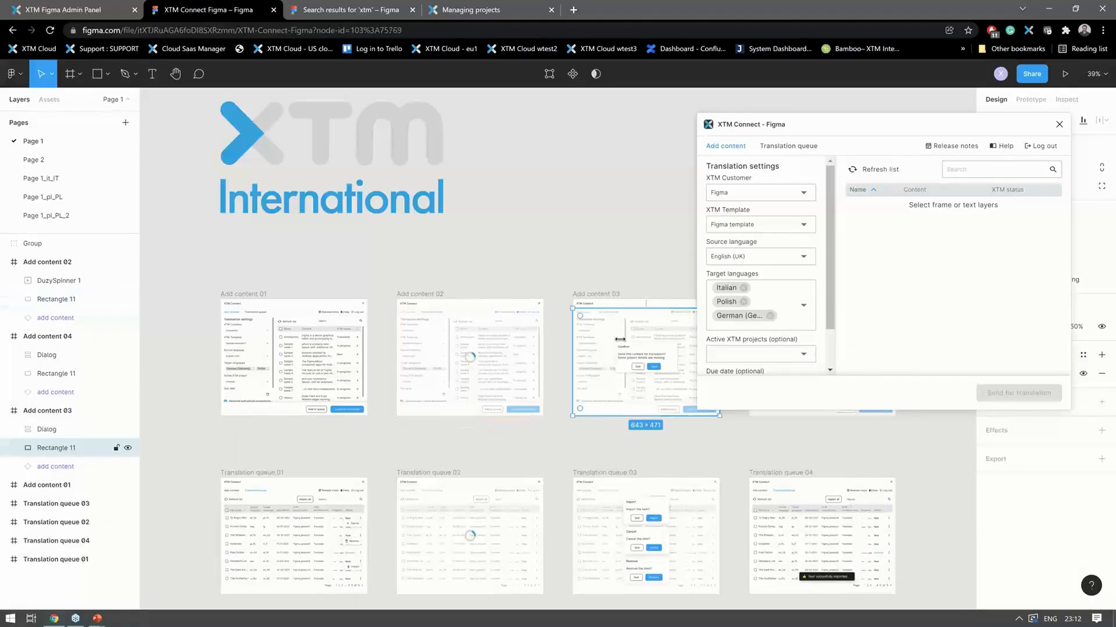
{"action": "left_click", "coordinate": [512, 377]}
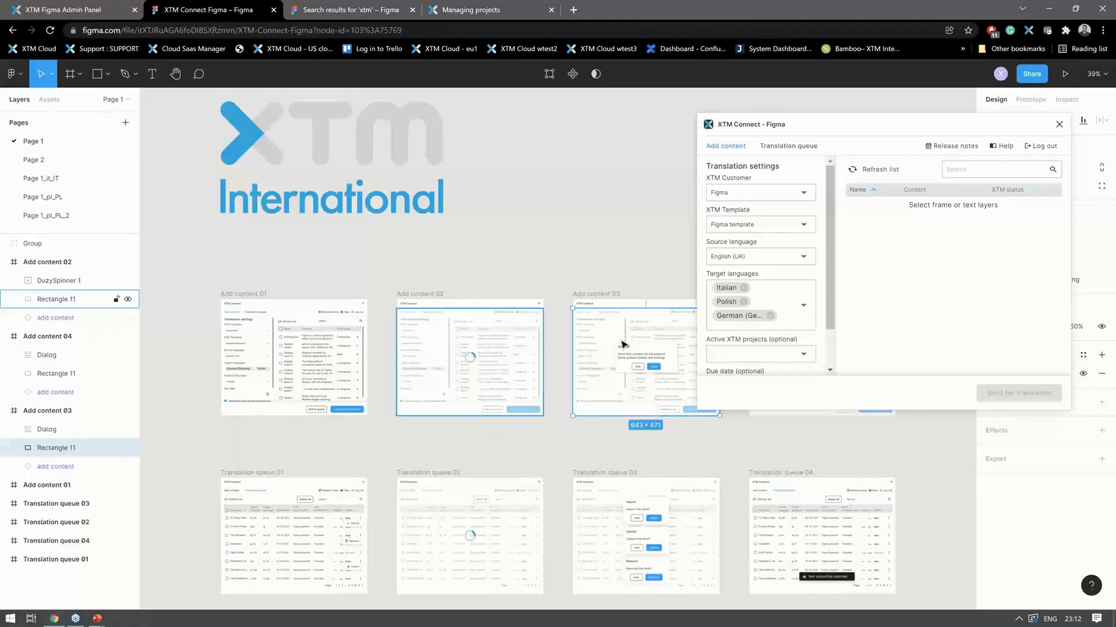
{"action": "left_click", "coordinate": [480, 513]}
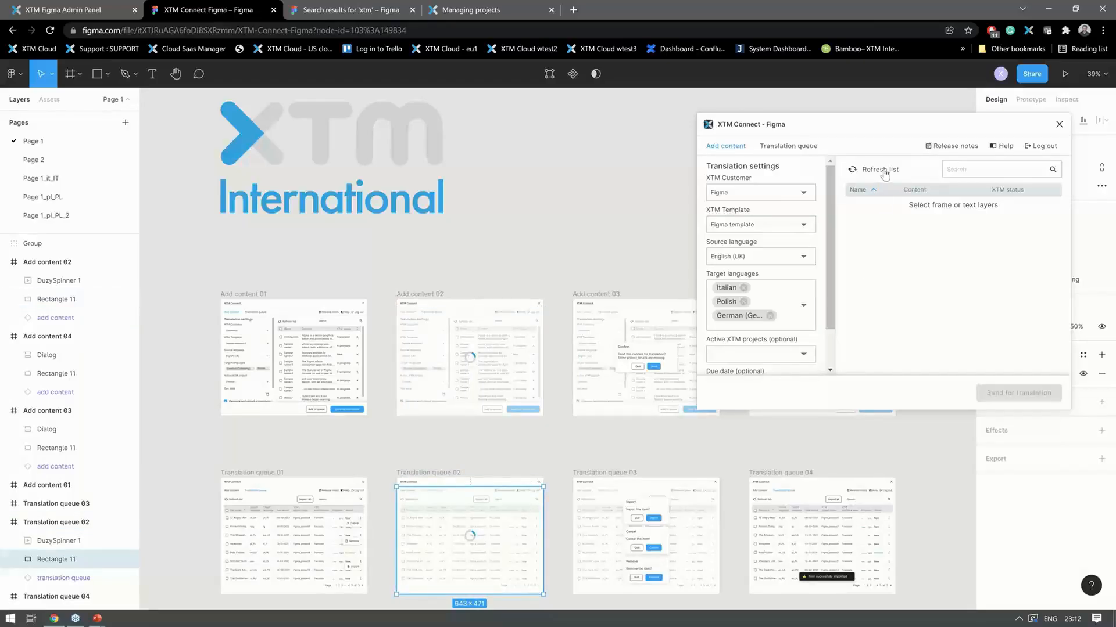
- Return to the file browser and open the VM Demo site file from Team project
{"action": "left_click", "coordinate": [13, 75]}
{"action": "left_click", "coordinate": [56, 100]}
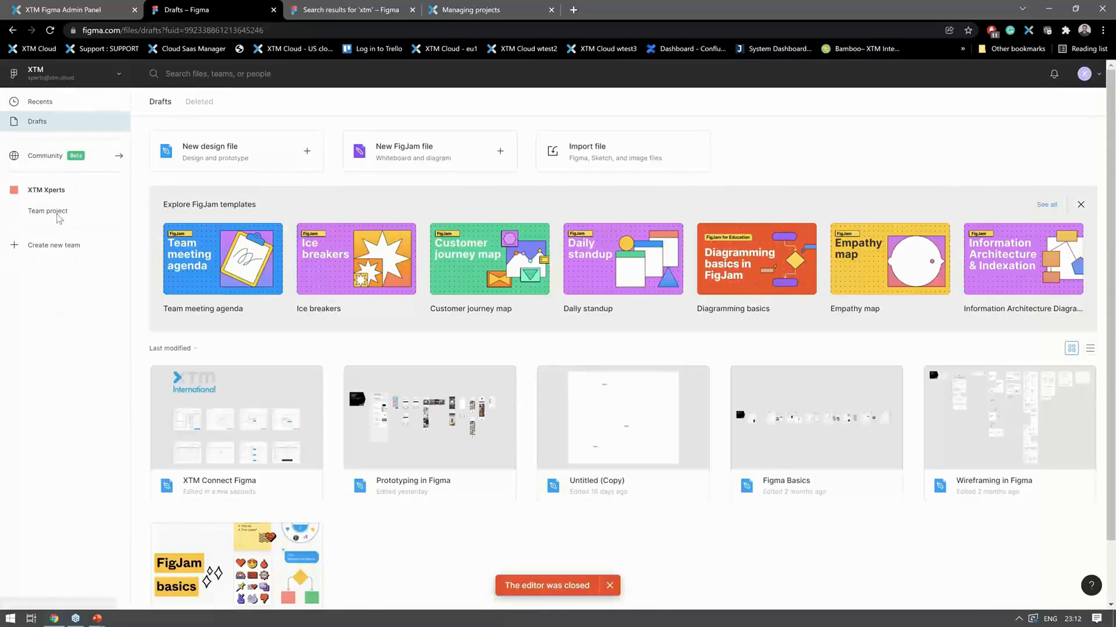
{"action": "left_click", "coordinate": [58, 213]}
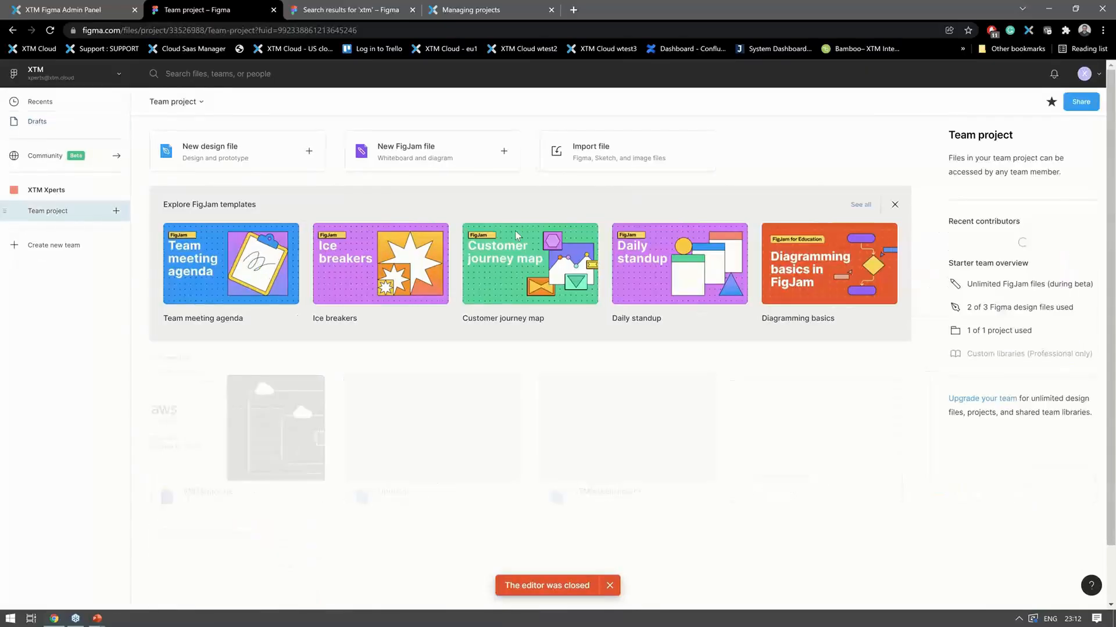
{"action": "left_click", "coordinate": [284, 467]}
{"action": "double_click", "coordinate": [288, 424]}
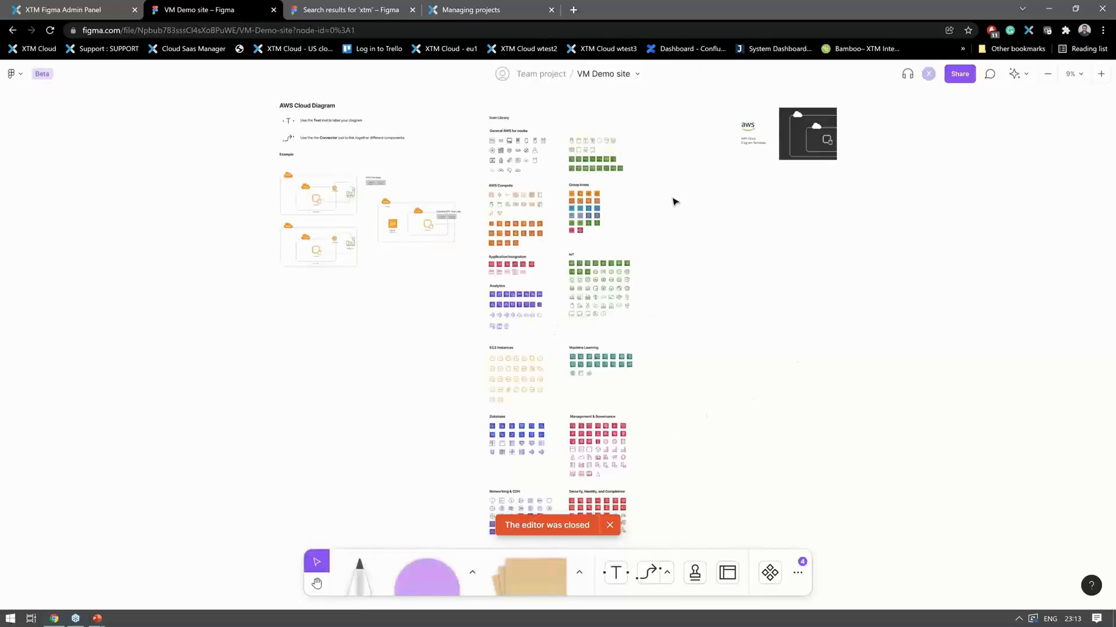
- Run the XTM Connect plugin on the icon group under General AWS for nodes
{"action": "left_click", "coordinate": [524, 161]}
{"action": "right_click", "coordinate": [523, 158]}
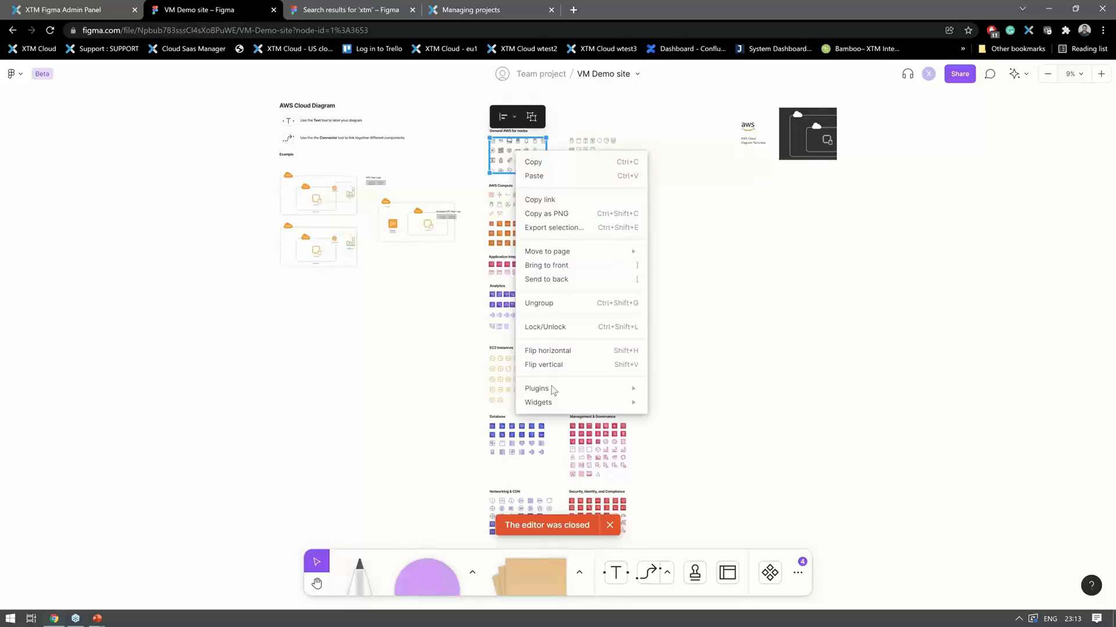
{"action": "mouse_move", "coordinate": [553, 389]}
{"action": "left_click", "coordinate": [705, 412]}
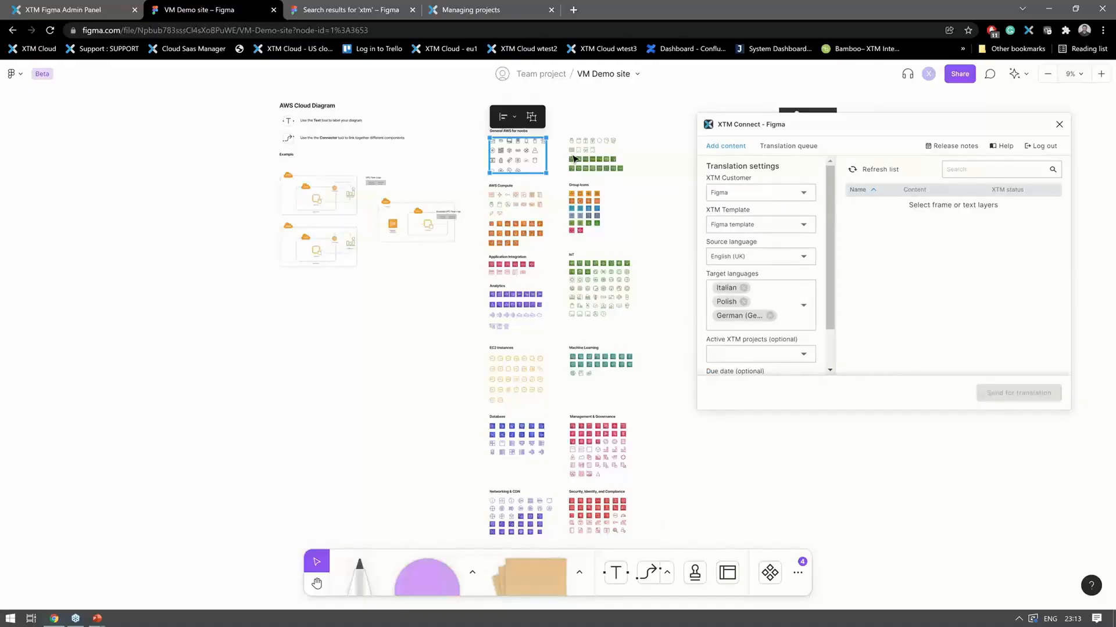
- Select the AWS Compute and Group Icons icon groups together with the Group Icons and General AWS for nodes labels as plugin content
{"action": "left_click", "coordinate": [536, 205]}
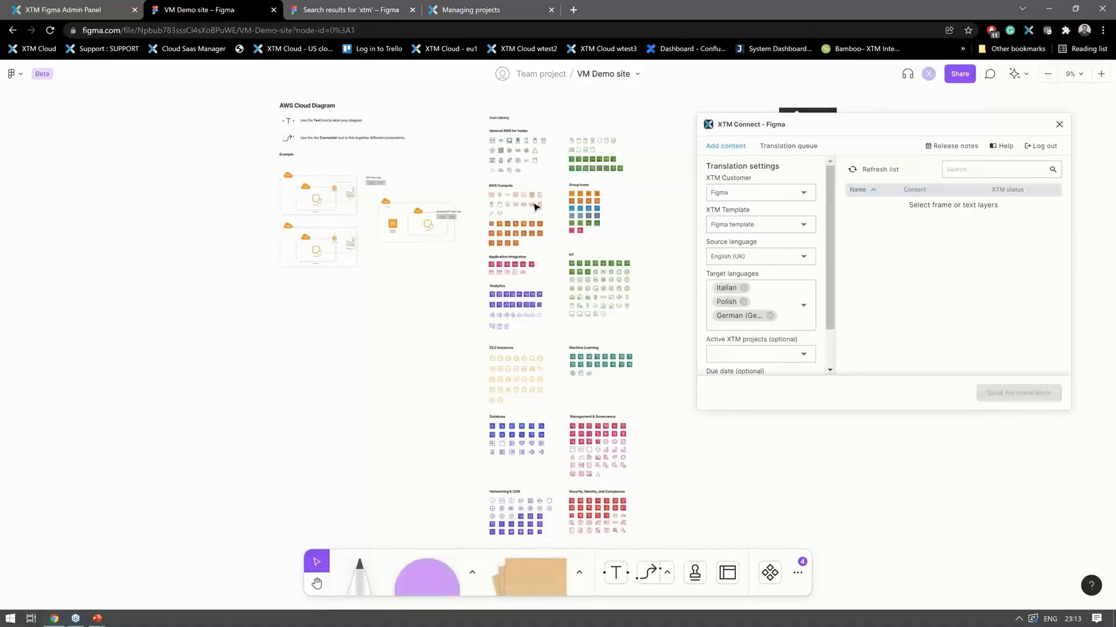
{"action": "left_click", "coordinate": [532, 205]}
{"action": "left_click", "coordinate": [582, 211], "text": "shift"}
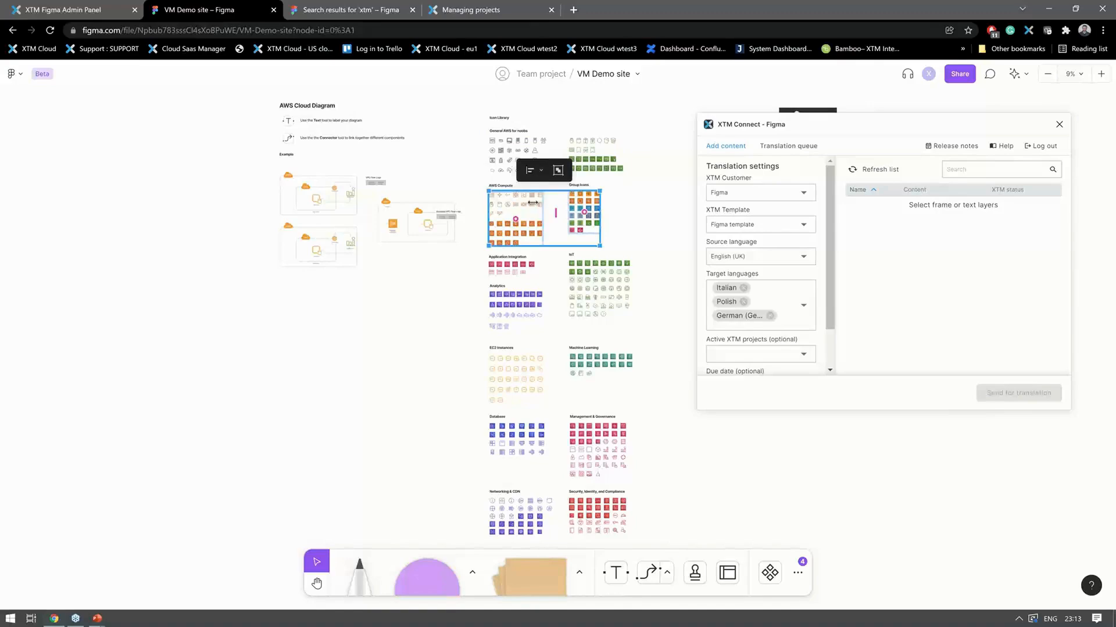
{"action": "left_click", "coordinate": [588, 184], "text": "shift"}
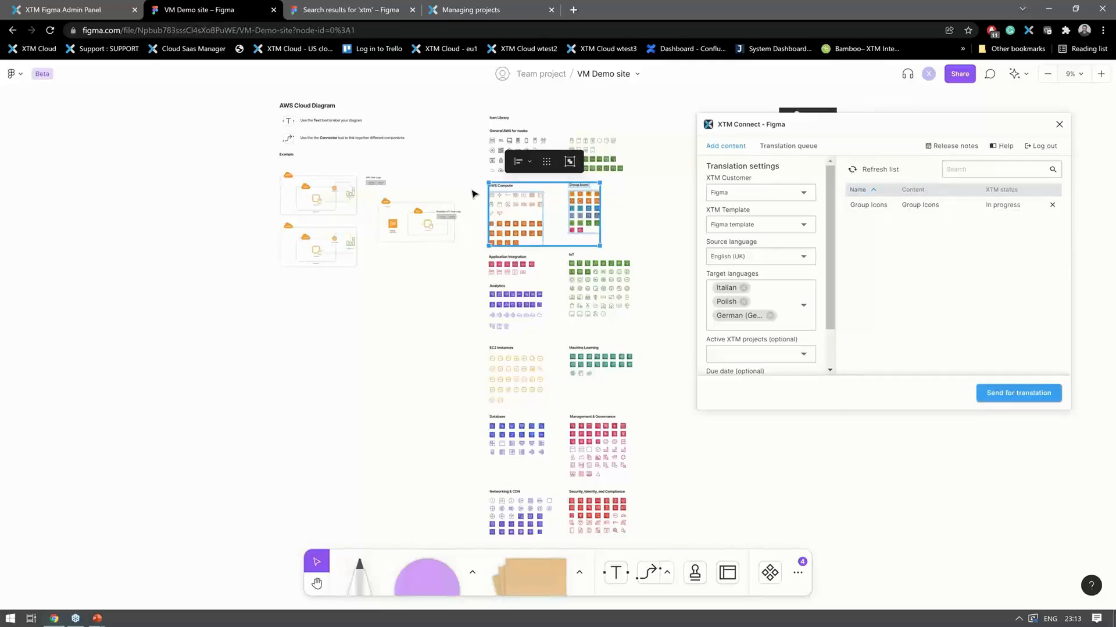
{"action": "left_click", "coordinate": [517, 133], "text": "shift"}
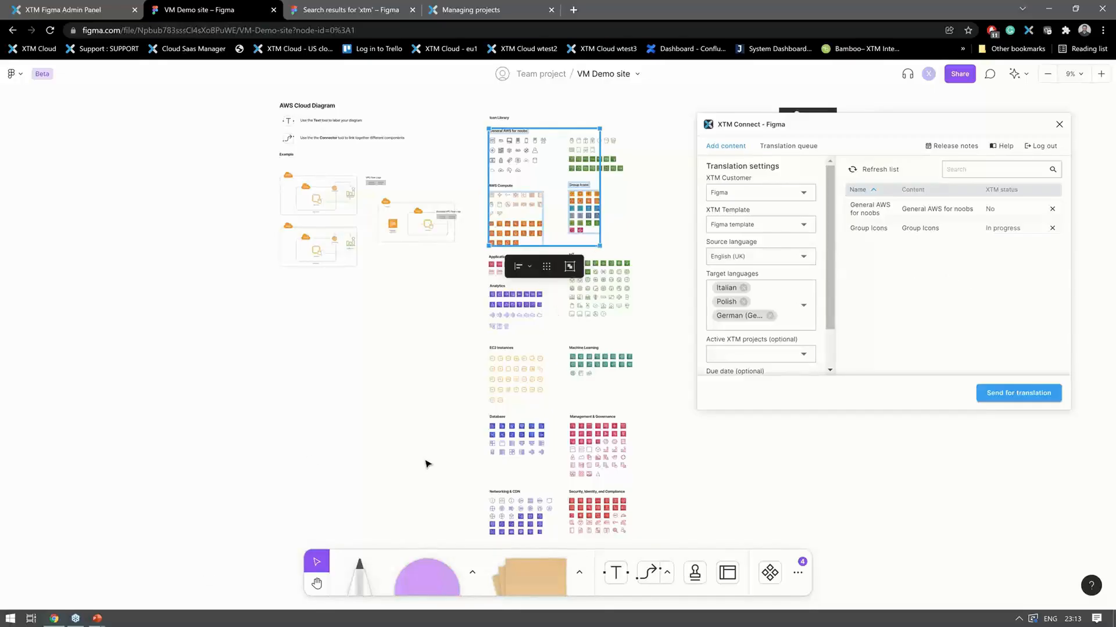
- Switch to the running PowerPoint slide show of the XTM Connect presentation
{"action": "mouse_move", "coordinate": [100, 619]}
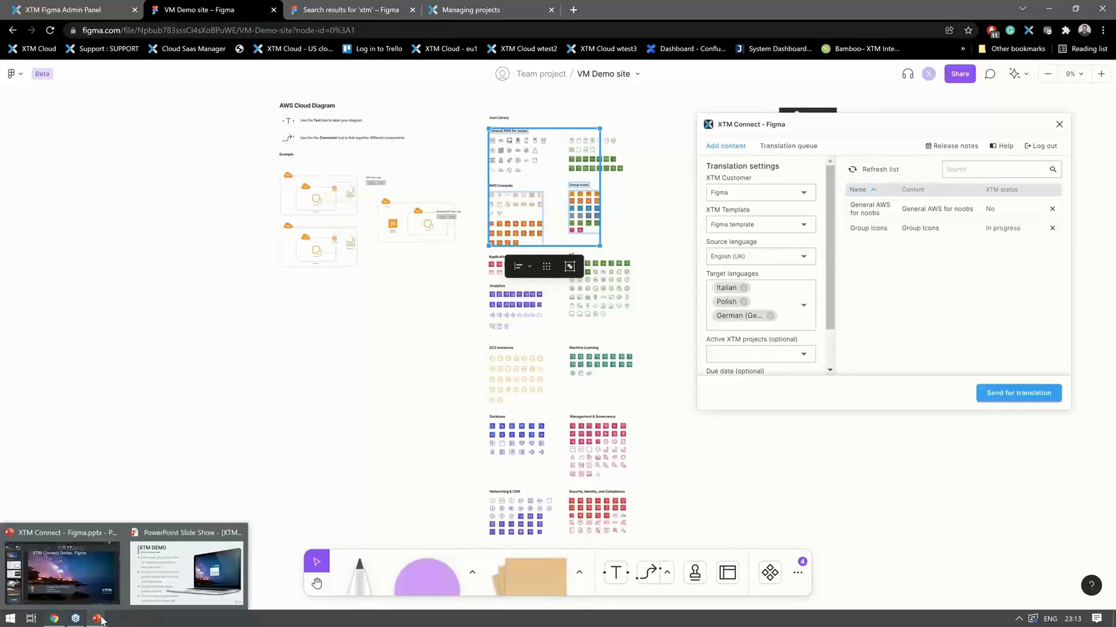
{"action": "left_click", "coordinate": [186, 572]}
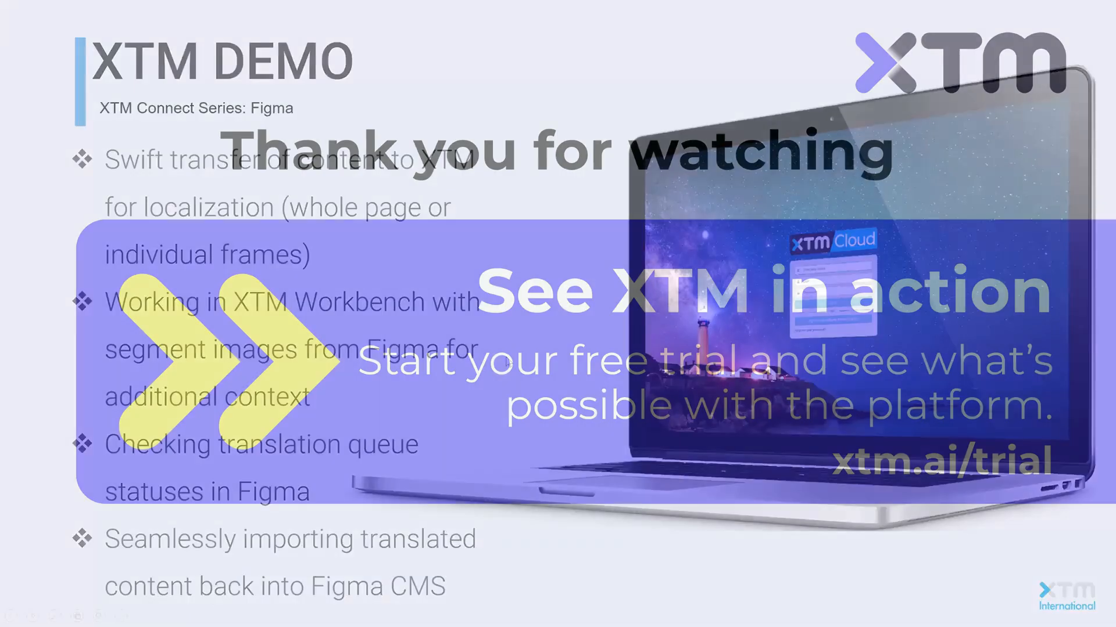